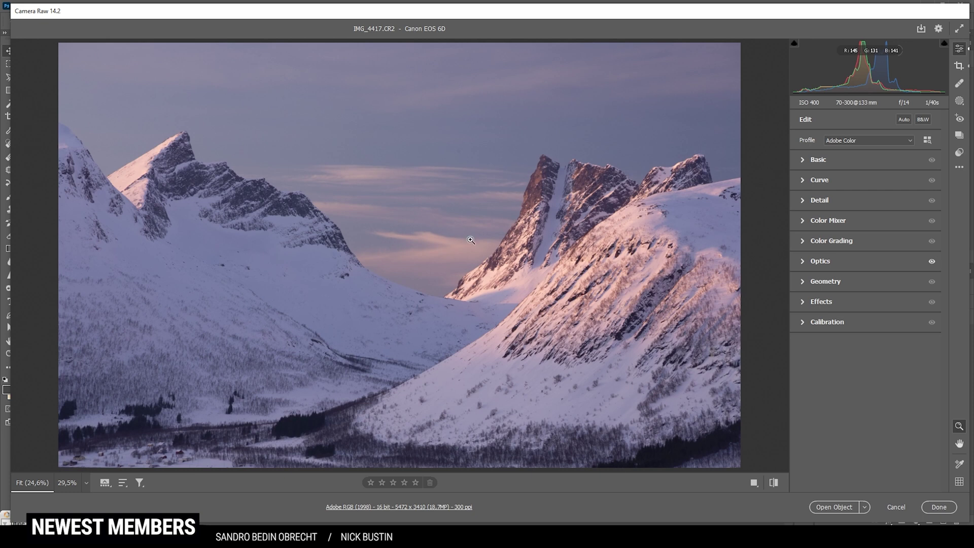
Open the Profile dropdown for IMG_4417.CR2 in Adobe Camera Raw.
{"action": "left_click", "coordinate": [836, 140]}
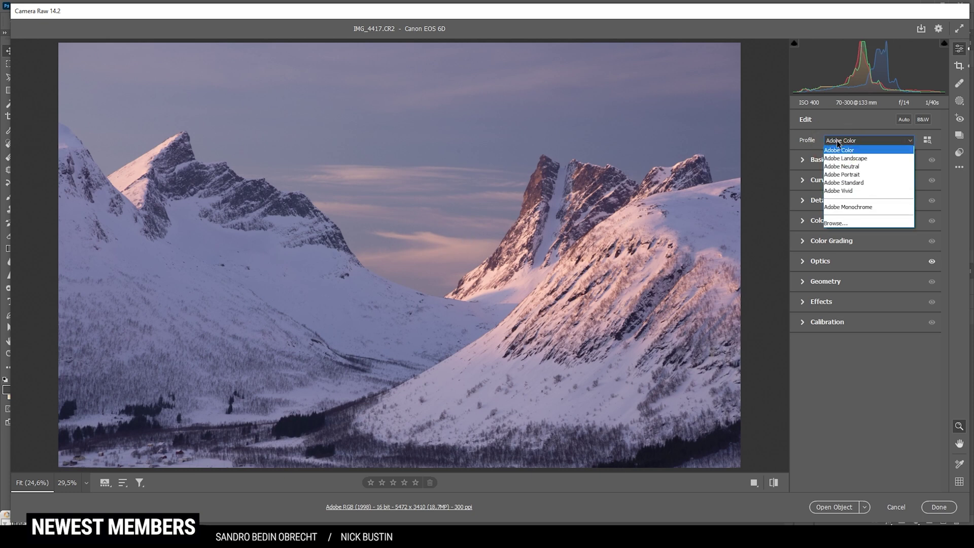
Apply the Adobe Landscape profile and warm the white balance to Temperature 6700.
{"action": "left_click", "coordinate": [840, 155]}
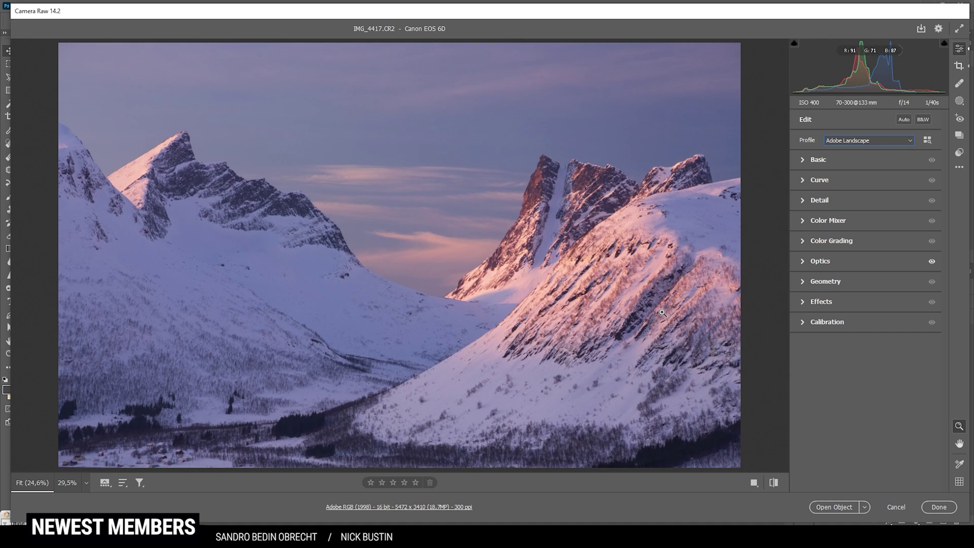
{"action": "key", "text": "ctrl+alt+1"}
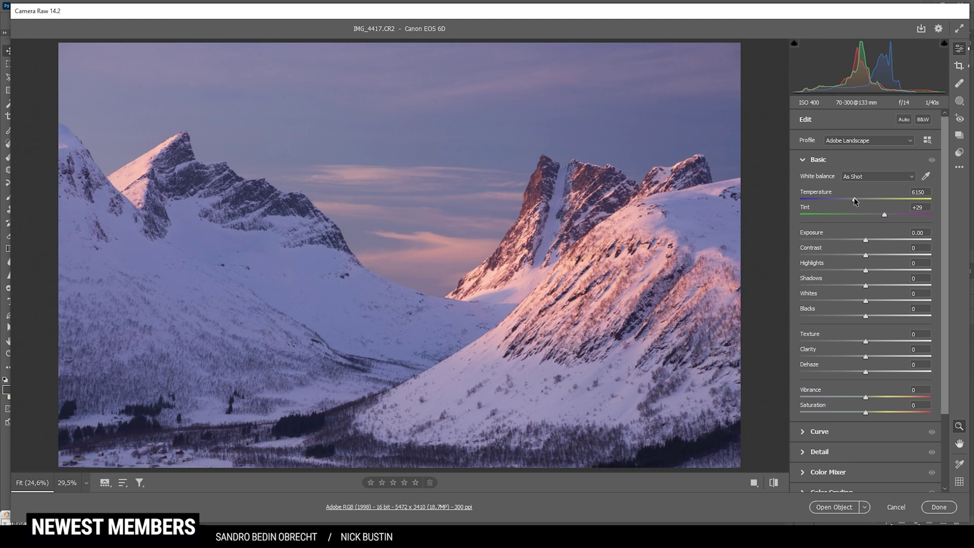
{"action": "left_click_drag", "start_coordinate": [854, 199], "coordinate": [861, 199]}
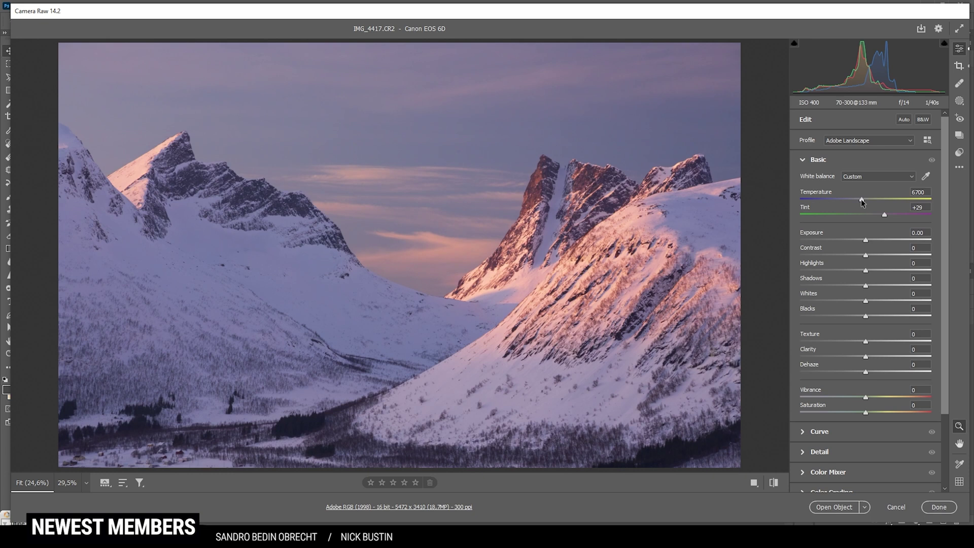
{"action": "left_click", "coordinate": [861, 200]}
Set Highlights to -100, Shadows to +5 and Blacks to +12.
{"action": "left_click_drag", "start_coordinate": [862, 270], "coordinate": [784, 272]}
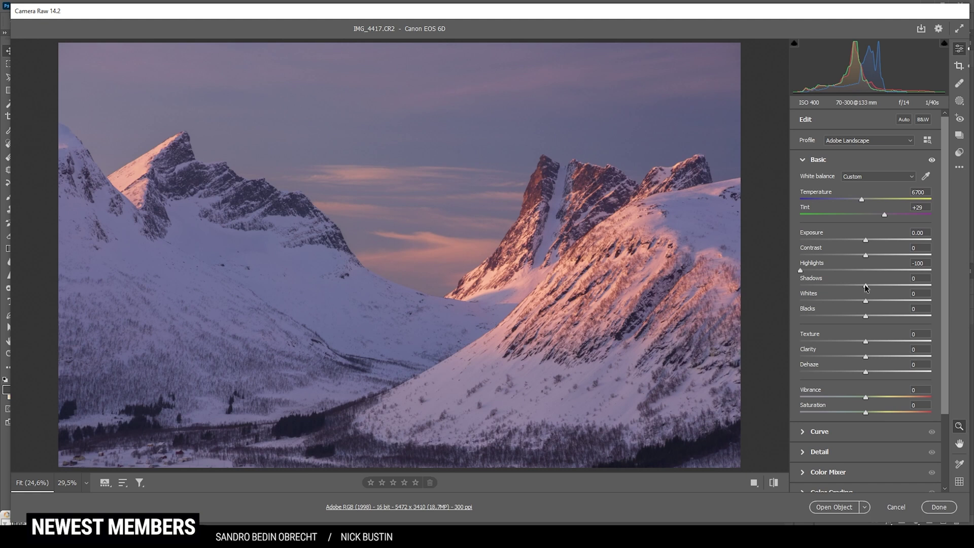
{"action": "left_click_drag", "start_coordinate": [866, 286], "coordinate": [884, 303]}
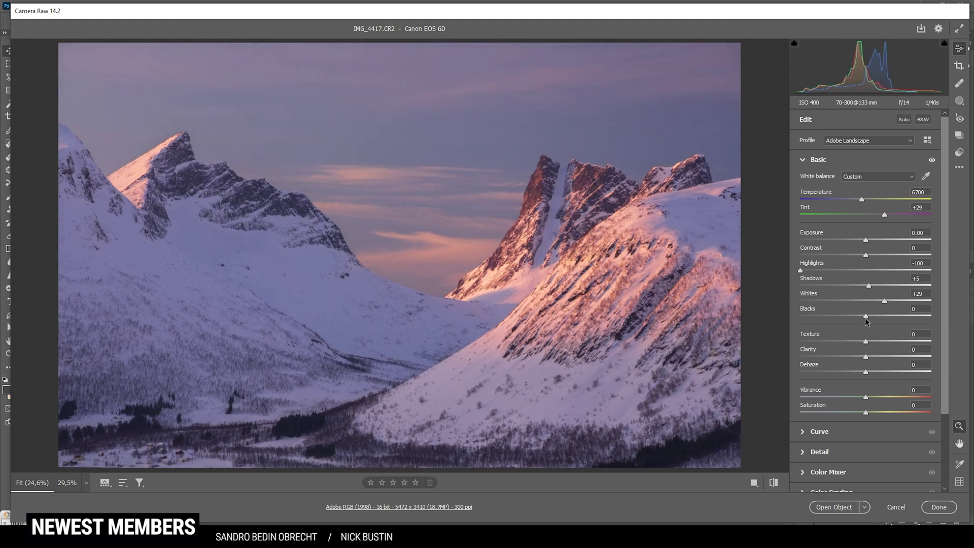
{"action": "left_click_drag", "start_coordinate": [865, 316], "coordinate": [870, 316]}
{"action": "left_click_drag", "start_coordinate": [871, 315], "coordinate": [873, 316]}
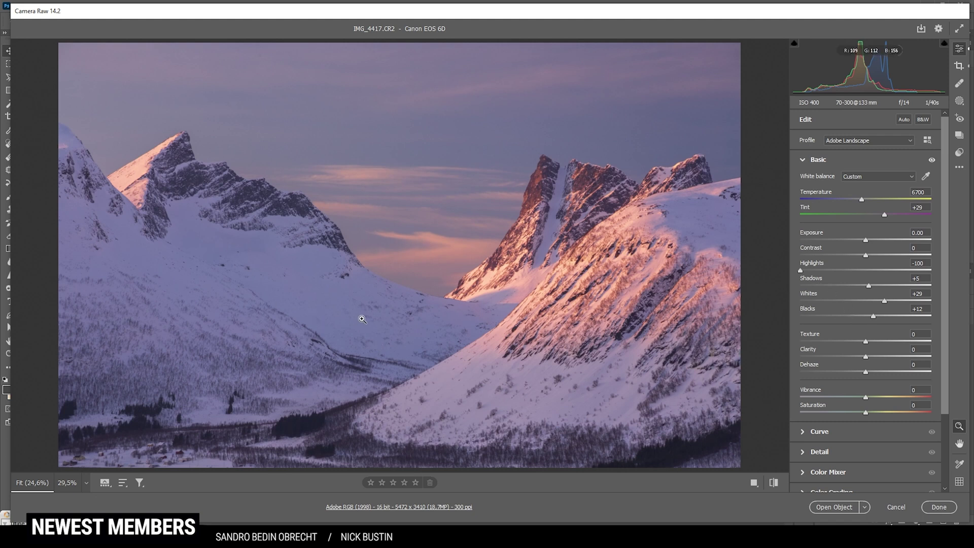
Set Contrast to +10, Exposure to -0.05 and Texture to +9.
{"action": "left_click_drag", "start_coordinate": [866, 255], "coordinate": [877, 259]}
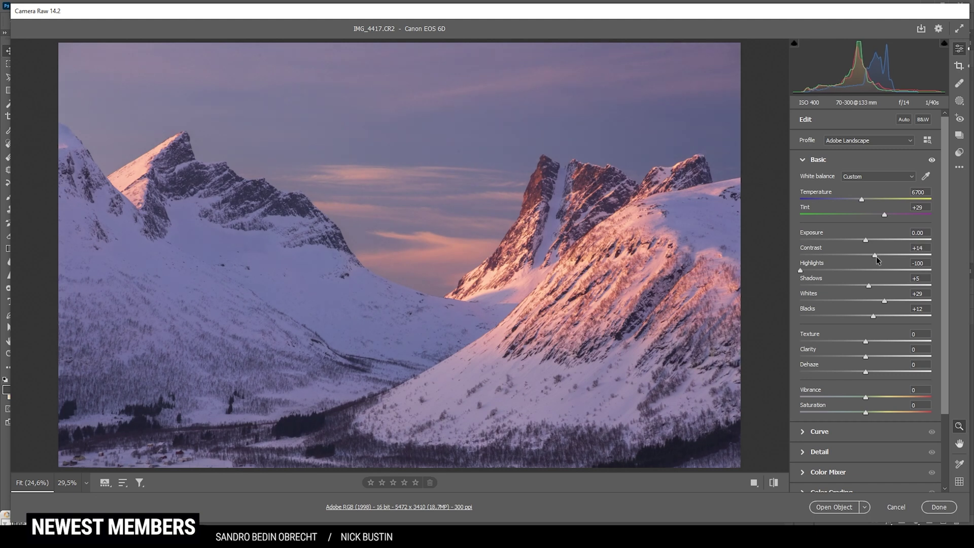
{"action": "left_click_drag", "start_coordinate": [877, 259], "coordinate": [873, 258]}
{"action": "left_click_drag", "start_coordinate": [863, 241], "coordinate": [862, 241]}
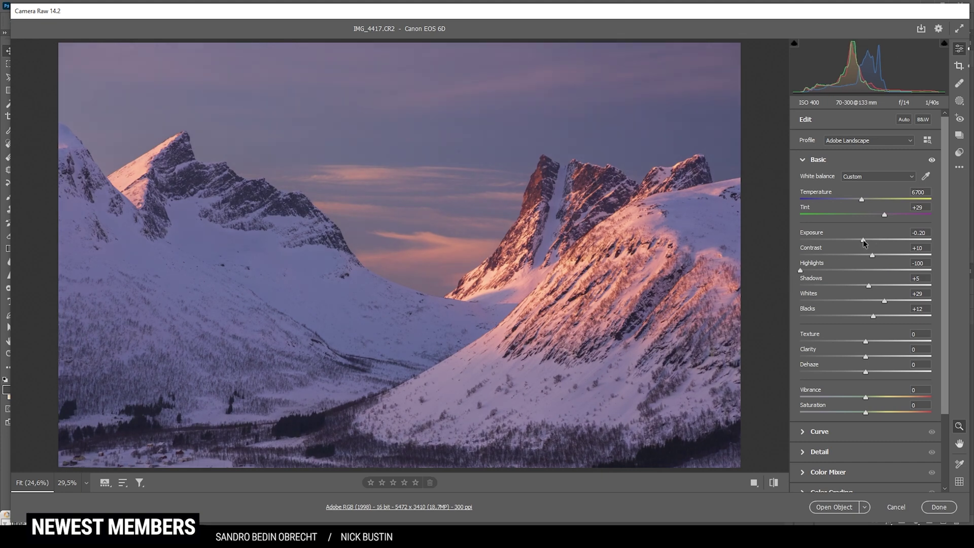
{"action": "left_click_drag", "start_coordinate": [865, 240], "coordinate": [866, 240]}
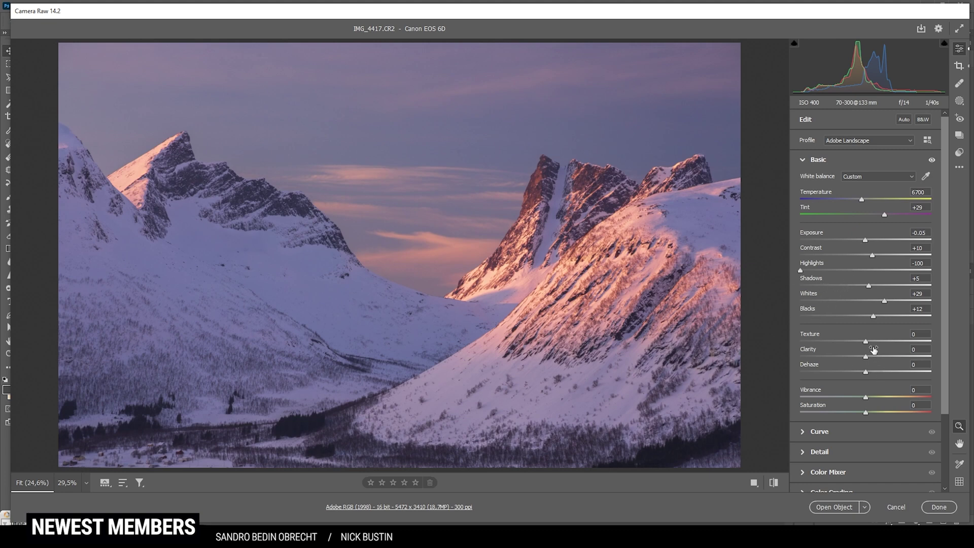
{"action": "left_click_drag", "start_coordinate": [867, 342], "coordinate": [868, 343]}
{"action": "left_click_drag", "start_coordinate": [873, 342], "coordinate": [874, 342]}
{"action": "left_click", "coordinate": [772, 483]}
{"action": "left_click", "coordinate": [772, 483]}
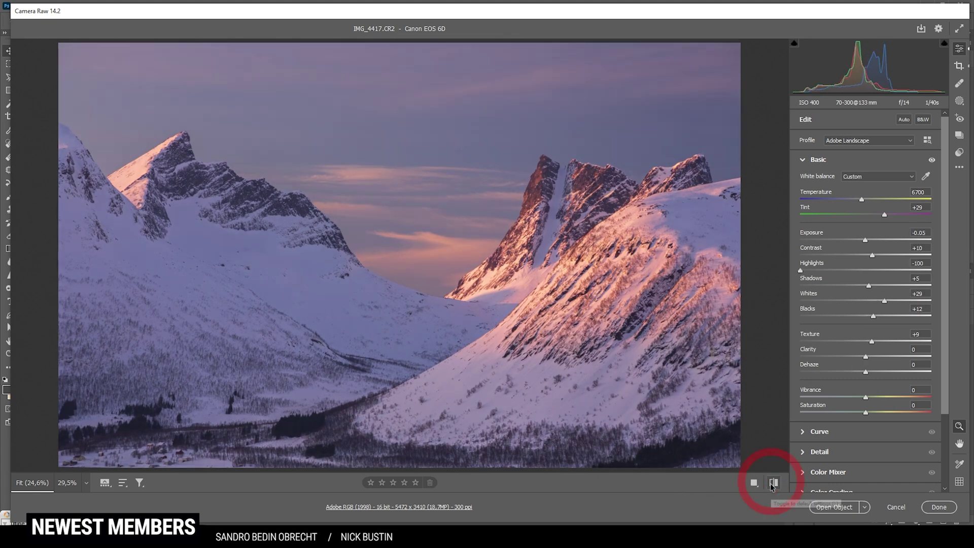
{"action": "left_click", "coordinate": [772, 485]}
{"action": "left_click", "coordinate": [772, 485]}
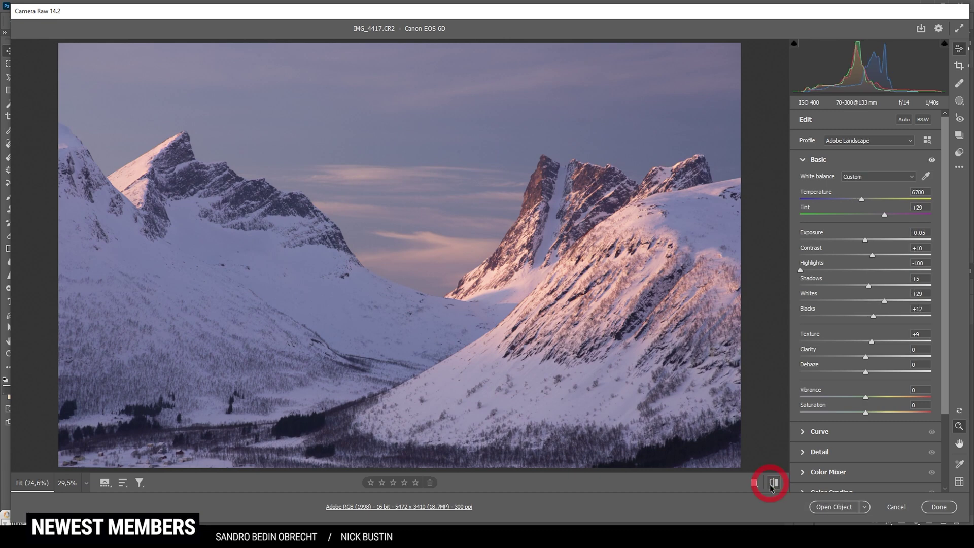
{"action": "left_click", "coordinate": [772, 484]}
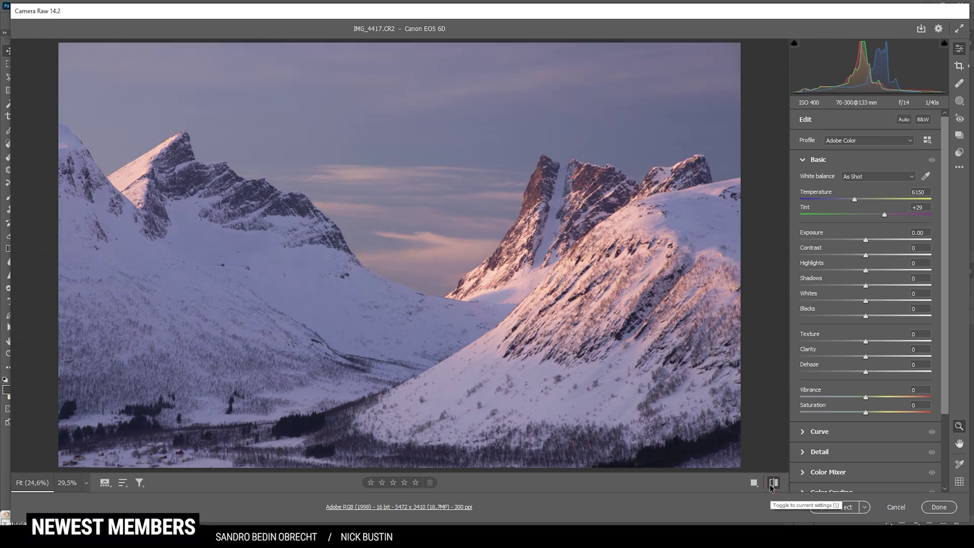
{"action": "left_click", "coordinate": [772, 485]}
{"action": "left_click", "coordinate": [772, 486]}
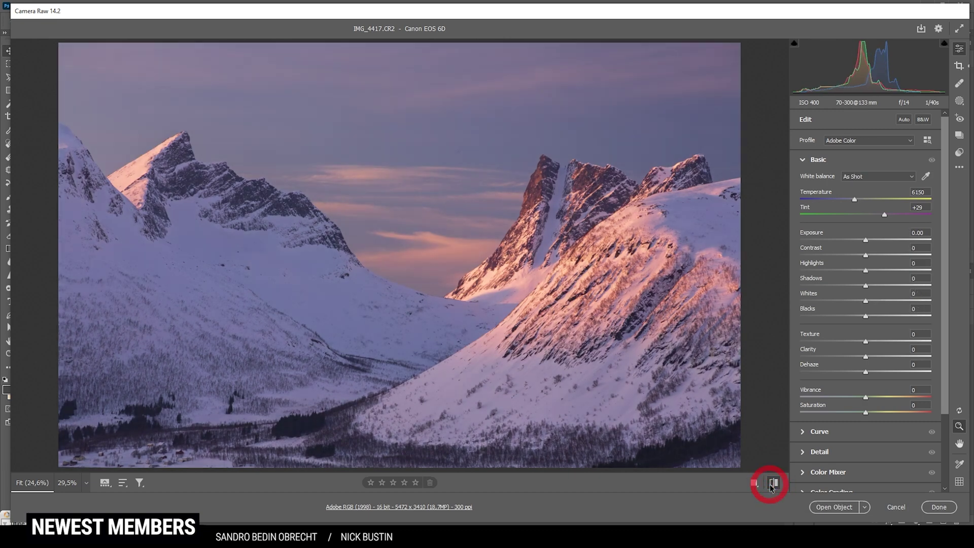
{"action": "left_click", "coordinate": [772, 487]}
{"action": "left_click", "coordinate": [771, 485]}
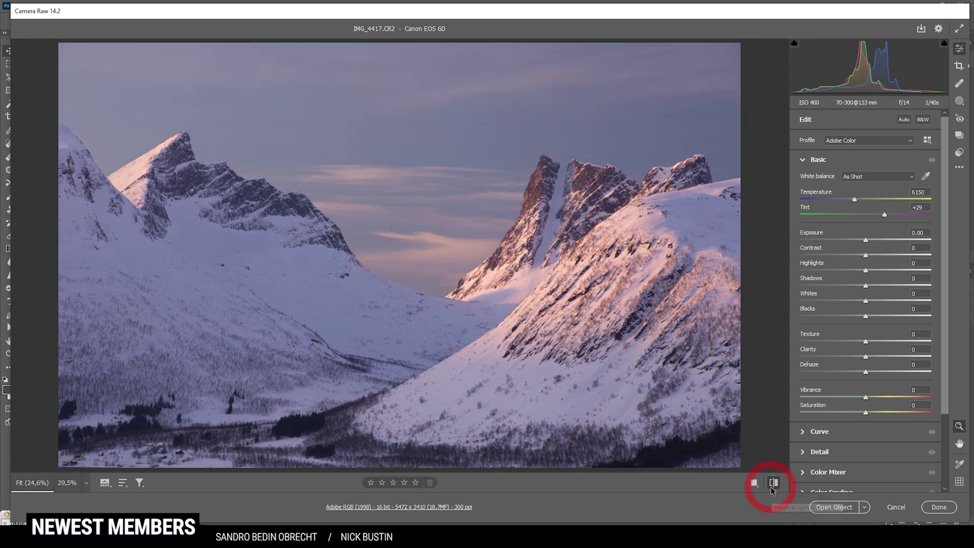
{"action": "left_click", "coordinate": [771, 486]}
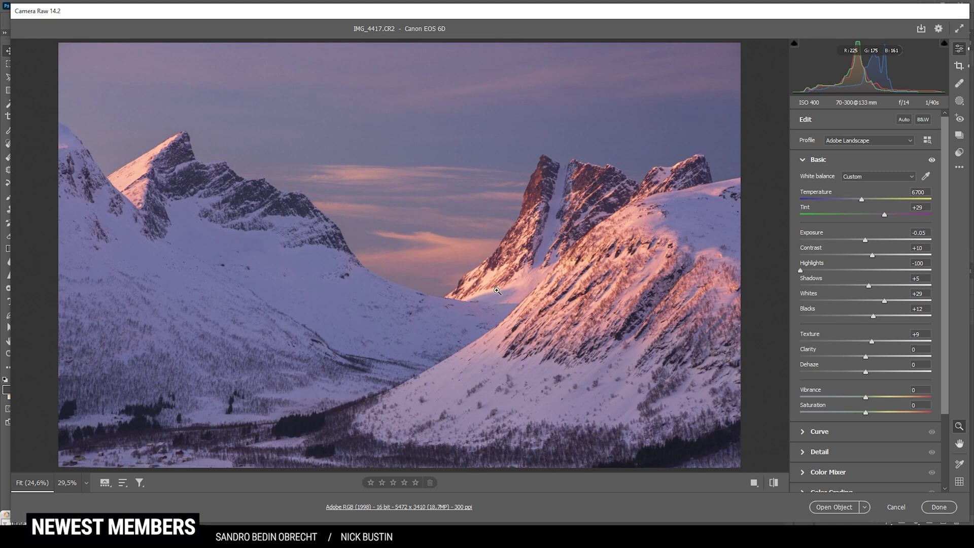
{"action": "left_click", "coordinate": [959, 101]}
Drag a linear gradient mask down over the sky and set its Exposure to -0.30.
{"action": "left_click", "coordinate": [831, 199]}
{"action": "left_click_drag", "start_coordinate": [499, 60], "coordinate": [472, 239]}
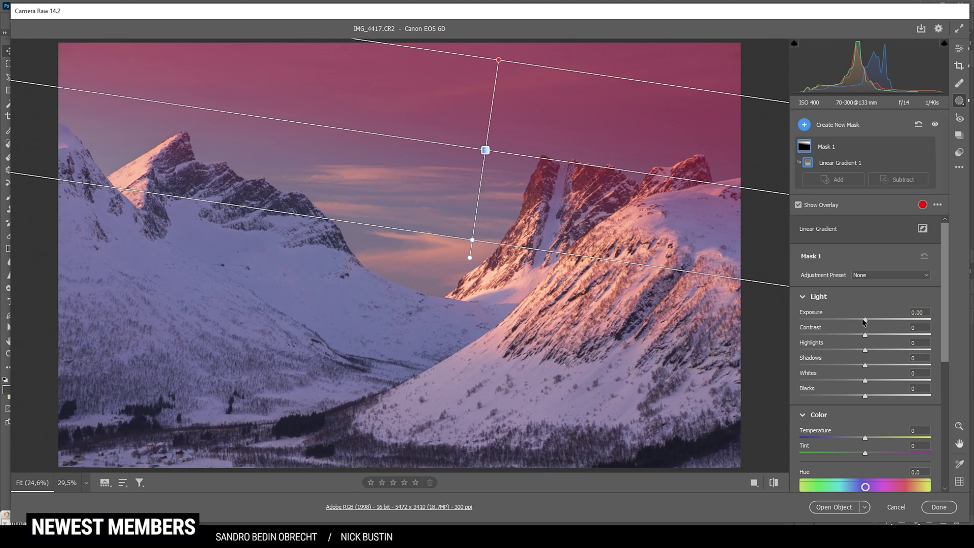
{"action": "left_click_drag", "start_coordinate": [862, 318], "coordinate": [856, 318]}
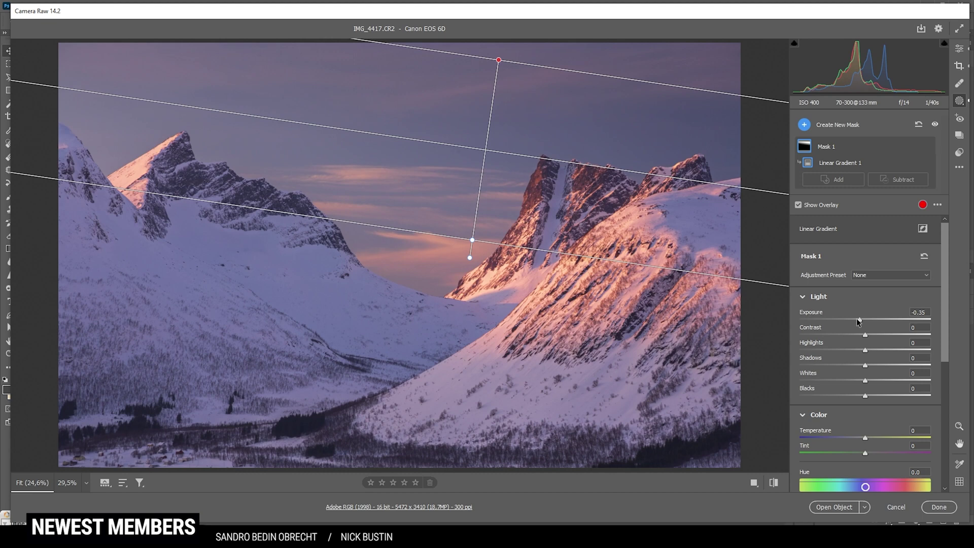
{"action": "left_click_drag", "start_coordinate": [856, 318], "coordinate": [857, 319]}
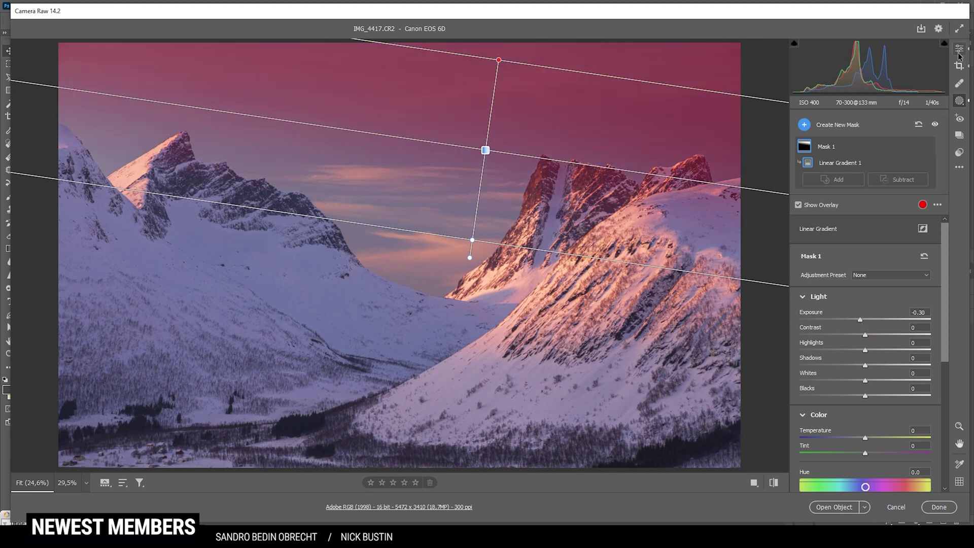
{"action": "left_click", "coordinate": [960, 50]}
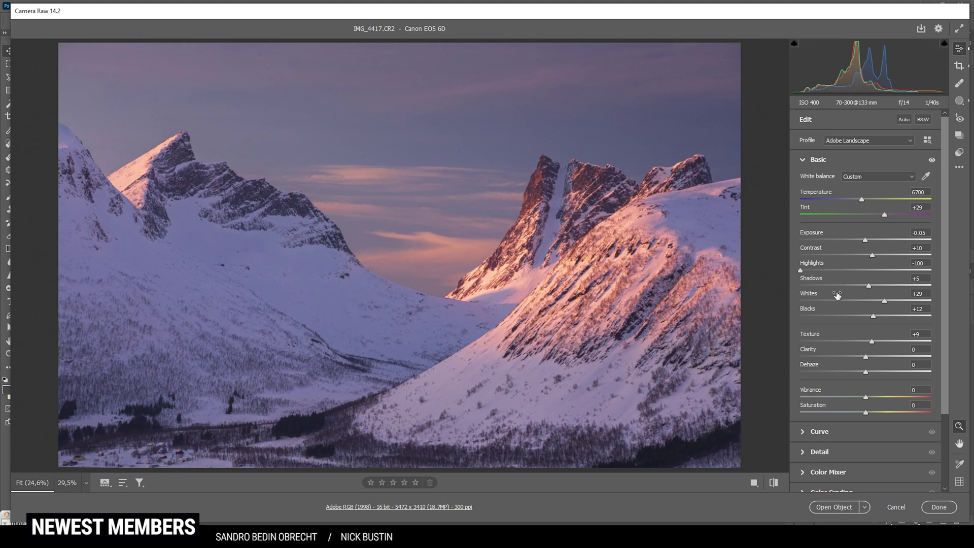
In the Color Mixer, set Purples hue to -14 and Blues saturation to +11.
{"action": "scroll", "coordinate": [842, 310], "scroll_direction": "down", "scroll_amount": 3}
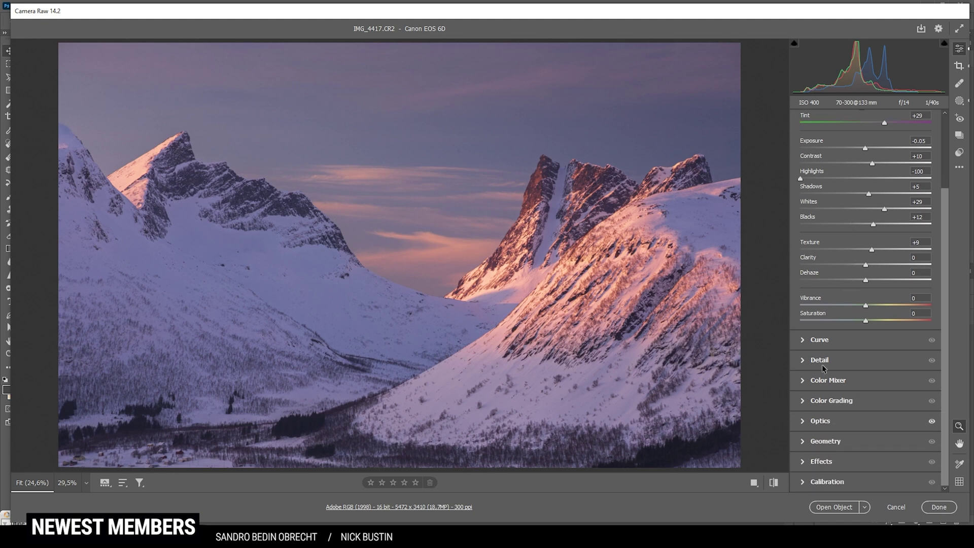
{"action": "left_click", "coordinate": [804, 385]}
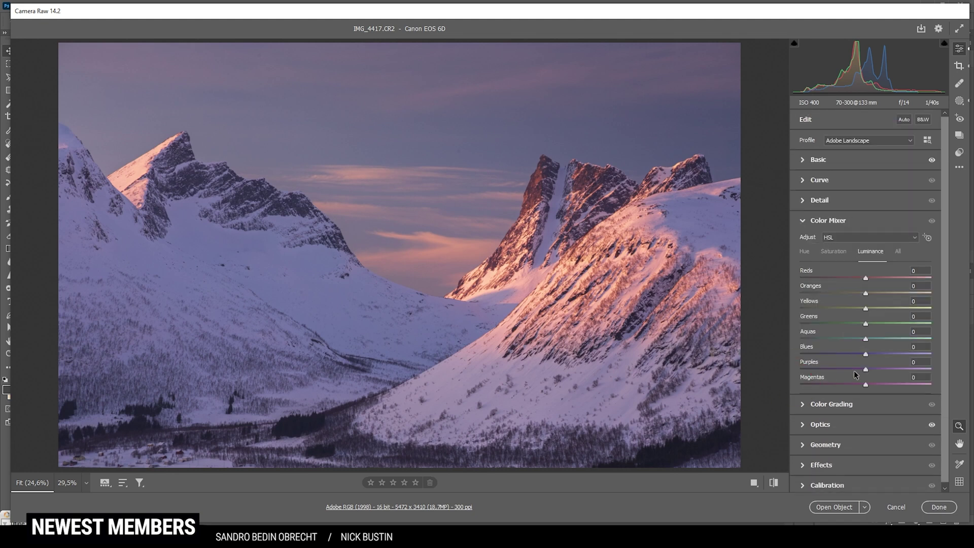
{"action": "left_click", "coordinate": [803, 254]}
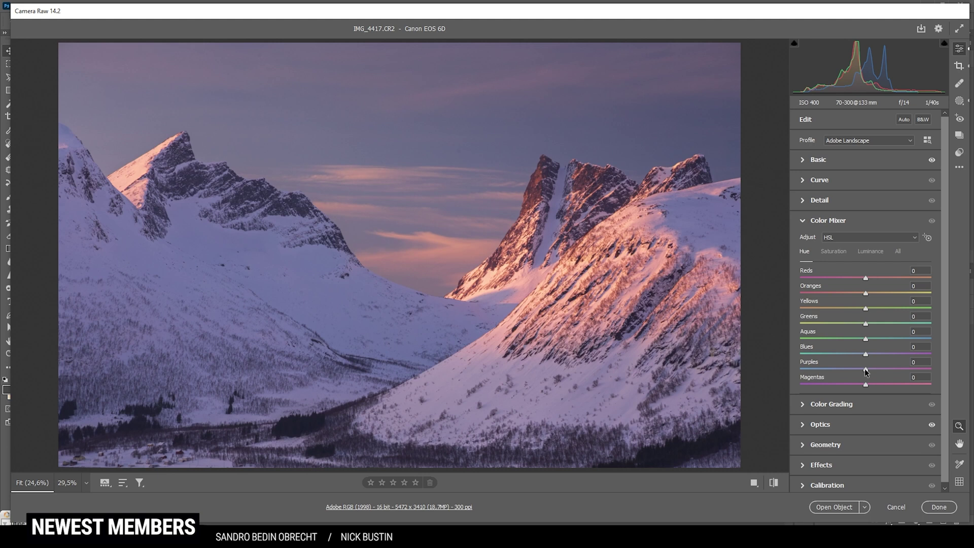
{"action": "left_click_drag", "start_coordinate": [865, 370], "coordinate": [862, 371]}
{"action": "left_click_drag", "start_coordinate": [855, 369], "coordinate": [857, 370]}
{"action": "left_click", "coordinate": [840, 252]}
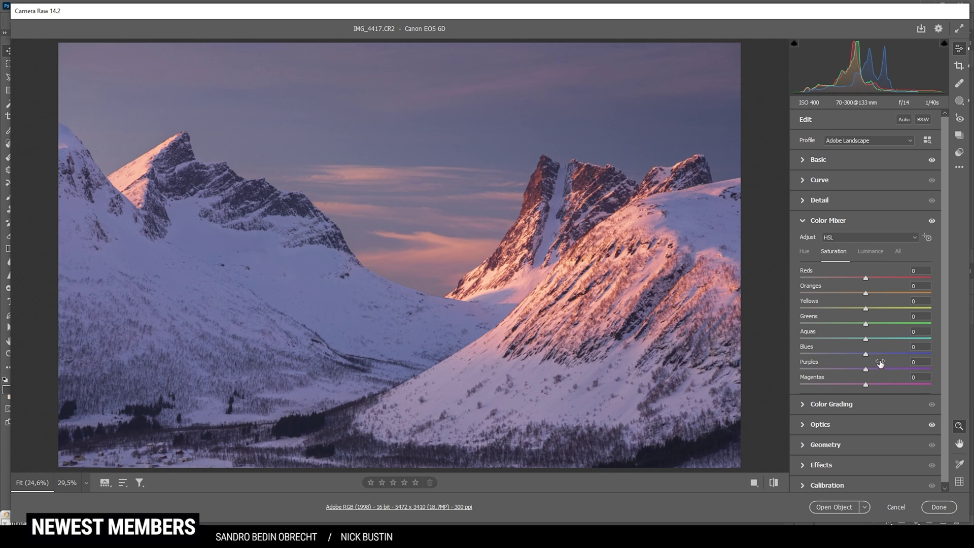
{"action": "left_click_drag", "start_coordinate": [867, 355], "coordinate": [875, 355]}
{"action": "left_click_drag", "start_coordinate": [875, 355], "coordinate": [874, 356]}
Lower the luminance of Blues to -8 and Oranges to -5.
{"action": "left_click", "coordinate": [869, 252]}
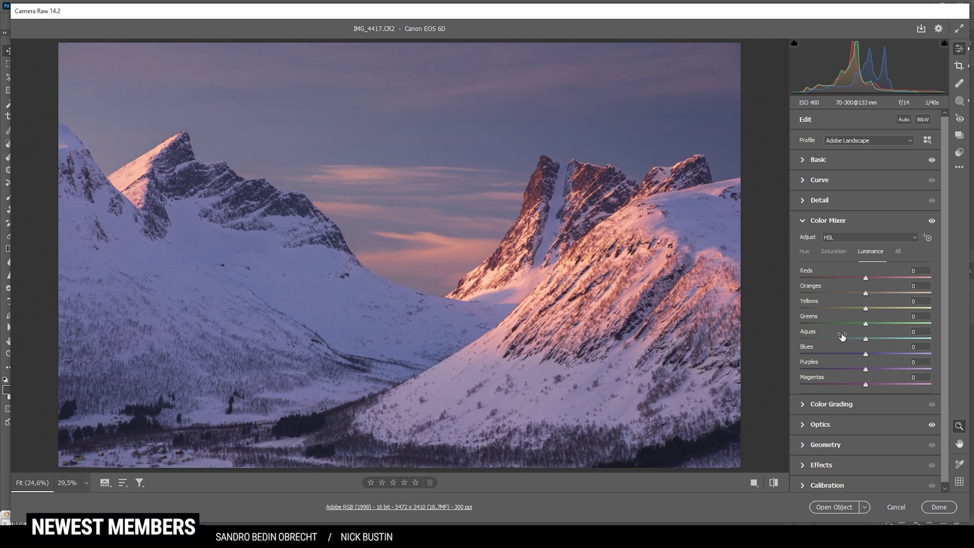
{"action": "mouse_move", "coordinate": [866, 357]}
{"action": "left_mouse_down"}
{"action": "mouse_move", "coordinate": [852, 352]}
{"action": "mouse_move", "coordinate": [861, 354]}
{"action": "left_mouse_up"}
{"action": "left_click_drag", "start_coordinate": [865, 294], "coordinate": [859, 294]}
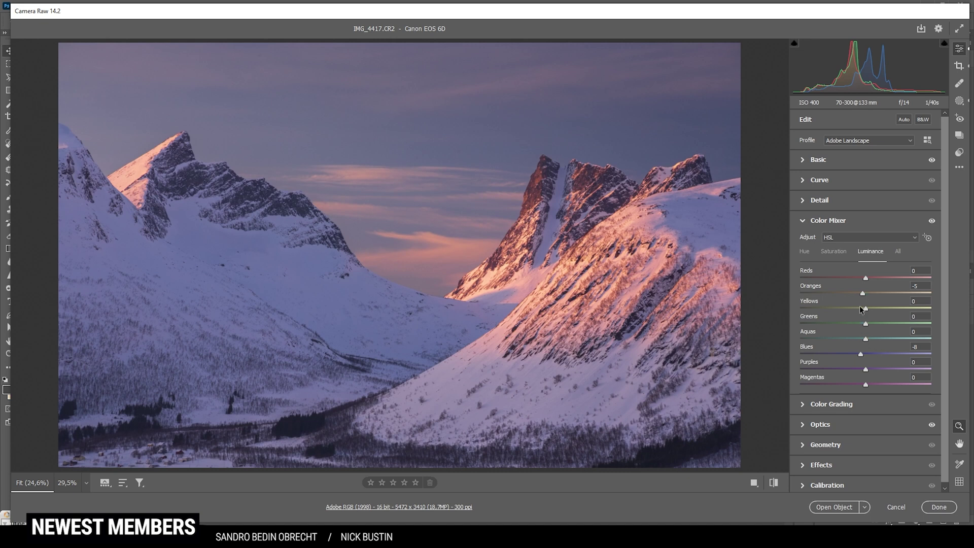
{"action": "left_click", "coordinate": [829, 220]}
Tint the highlights warm orange at hue 42 with low saturation.
{"action": "left_click", "coordinate": [832, 241]}
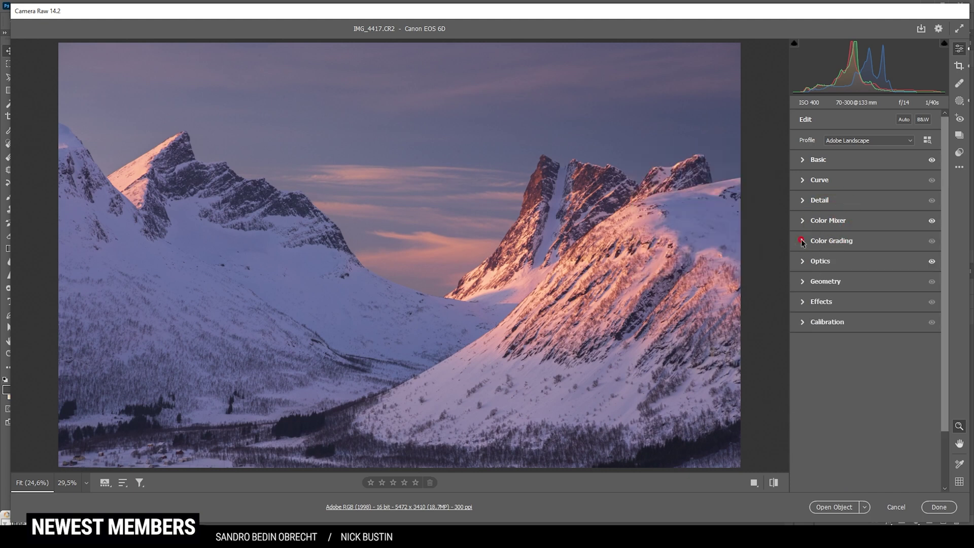
{"action": "left_click", "coordinate": [887, 256]}
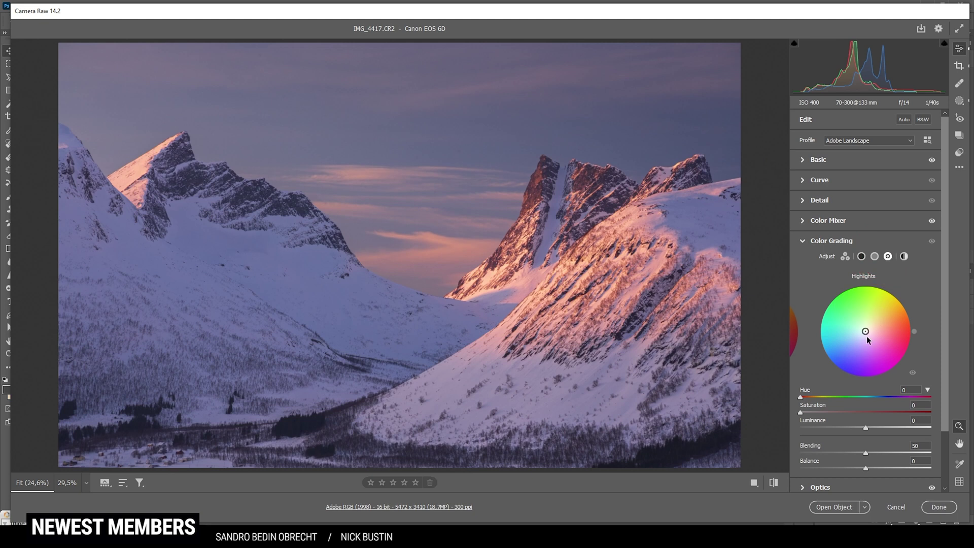
{"action": "left_click_drag", "start_coordinate": [867, 332], "coordinate": [874, 323]}
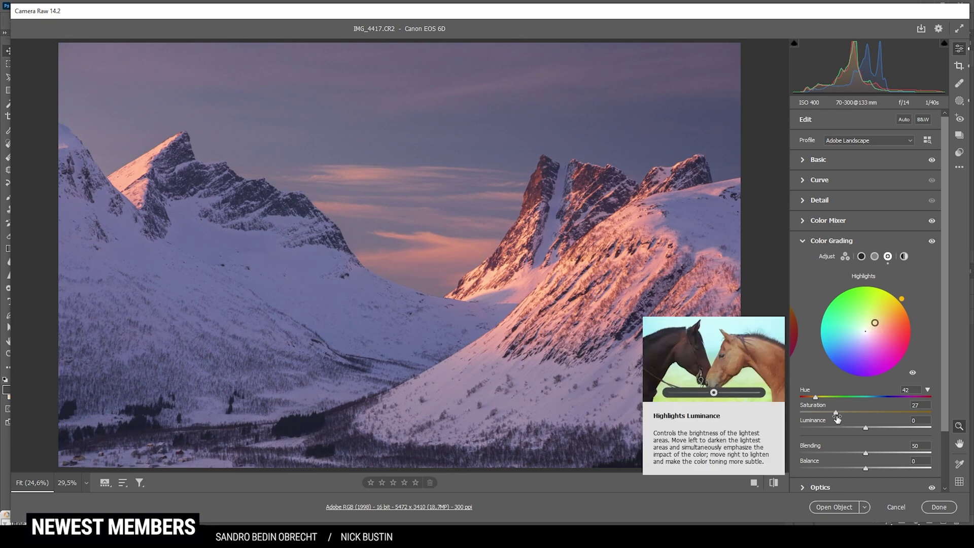
{"action": "left_click_drag", "start_coordinate": [835, 412], "coordinate": [808, 412]}
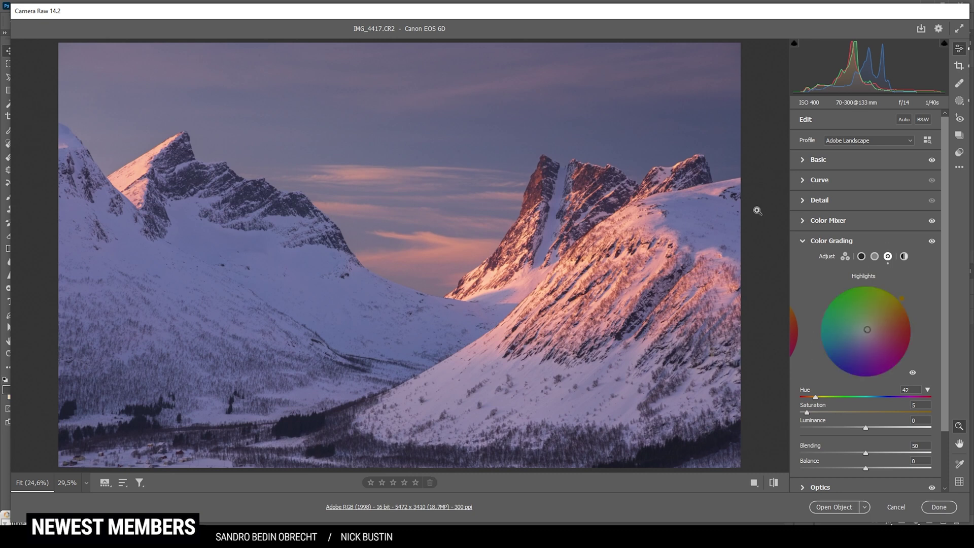
Give the midtones a light warm tint and the shadows hue 238 at saturation 4.
{"action": "left_click", "coordinate": [874, 256]}
{"action": "left_click_drag", "start_coordinate": [863, 332], "coordinate": [872, 326]}
{"action": "left_click_drag", "start_coordinate": [821, 413], "coordinate": [810, 411]}
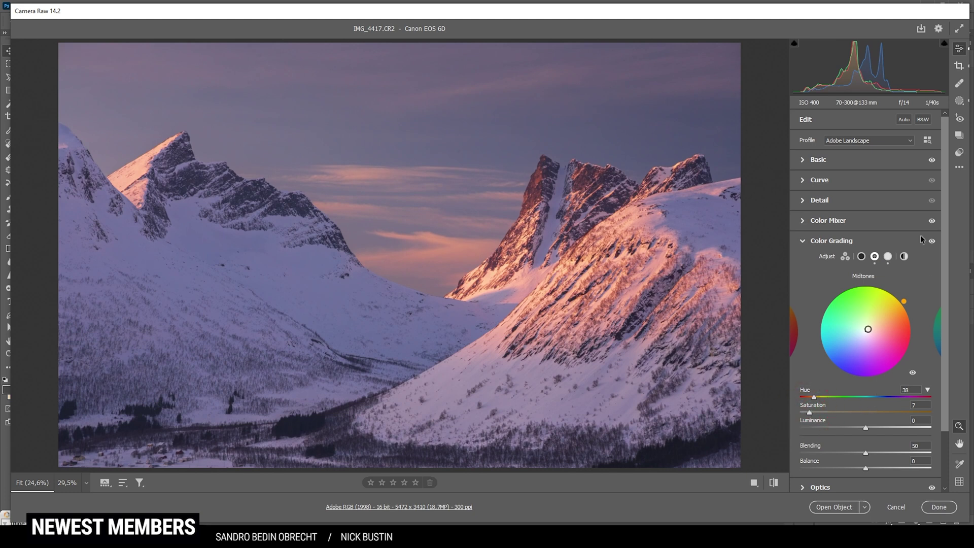
{"action": "left_click", "coordinate": [861, 256]}
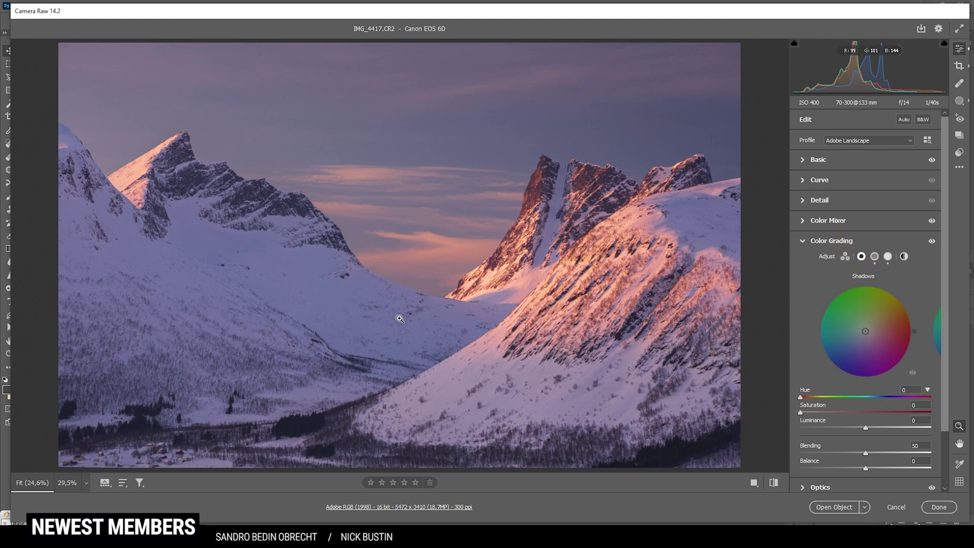
{"action": "left_click_drag", "start_coordinate": [865, 334], "coordinate": [860, 340]}
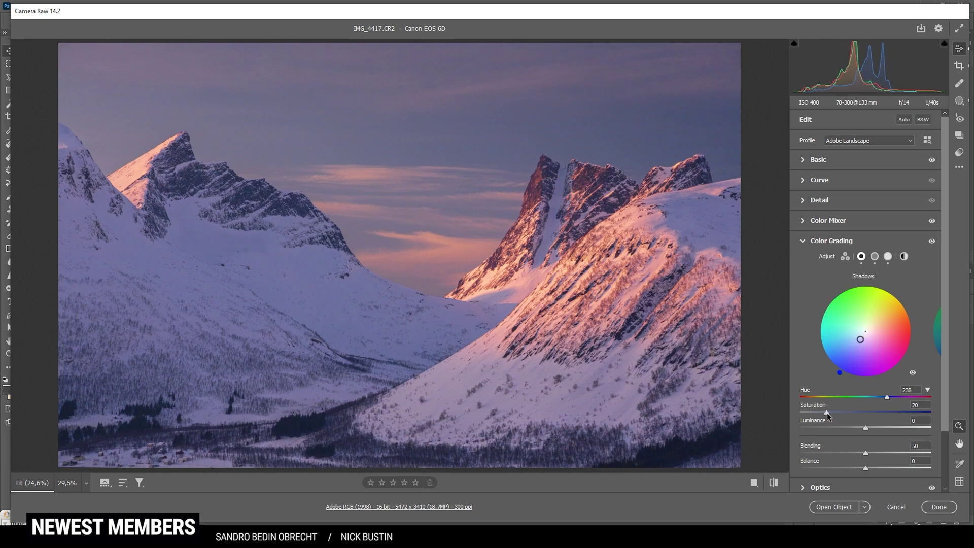
{"action": "left_click_drag", "start_coordinate": [827, 413], "coordinate": [808, 413]}
Set the Calibration Blue Primary Hue to -8.
{"action": "left_click", "coordinate": [821, 234]}
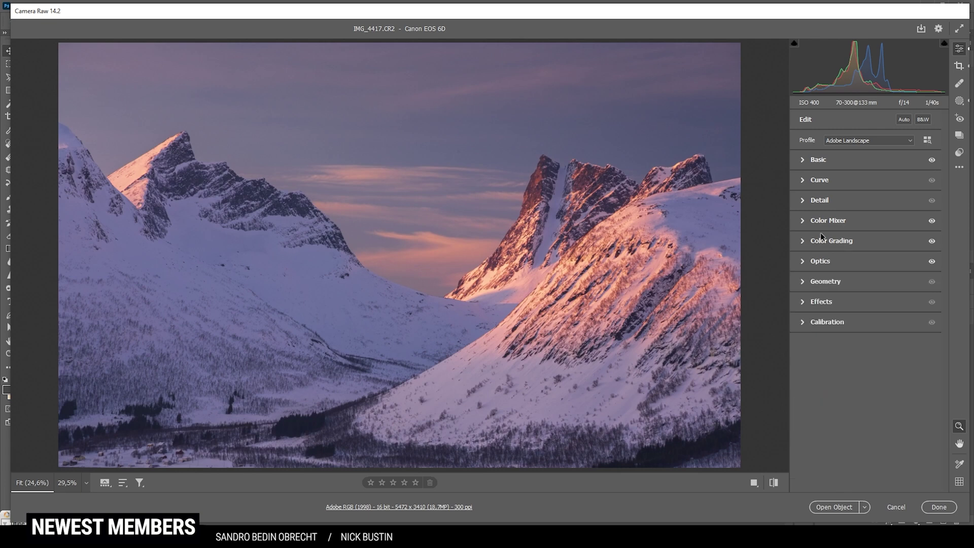
{"action": "left_click", "coordinate": [803, 322]}
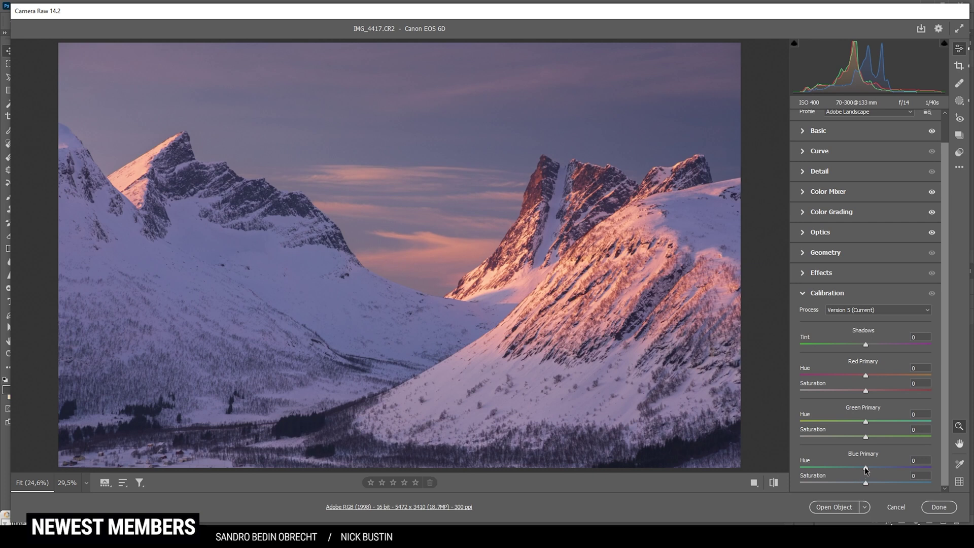
{"action": "left_click_drag", "start_coordinate": [866, 468], "coordinate": [856, 469]}
{"action": "left_click_drag", "start_coordinate": [856, 464], "coordinate": [860, 466]}
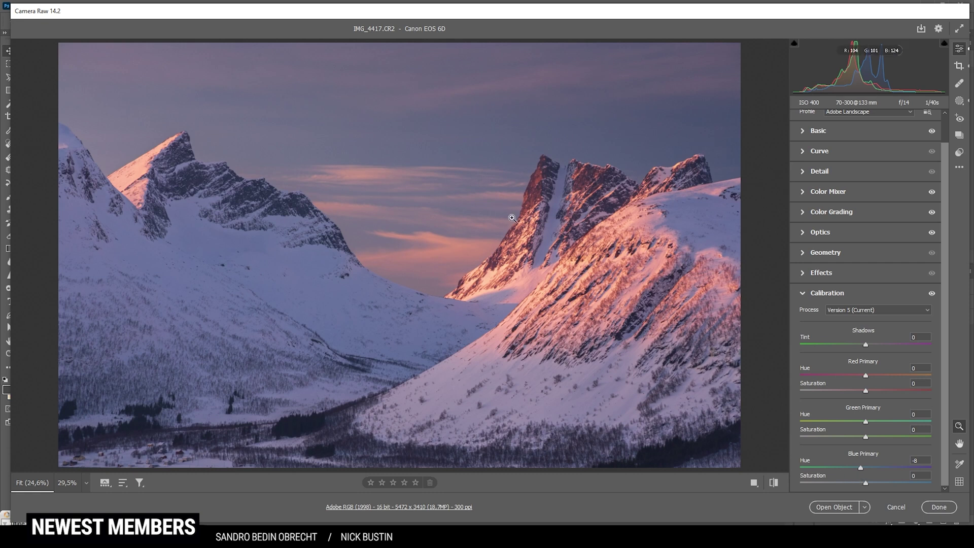
{"action": "left_click", "coordinate": [824, 294]}
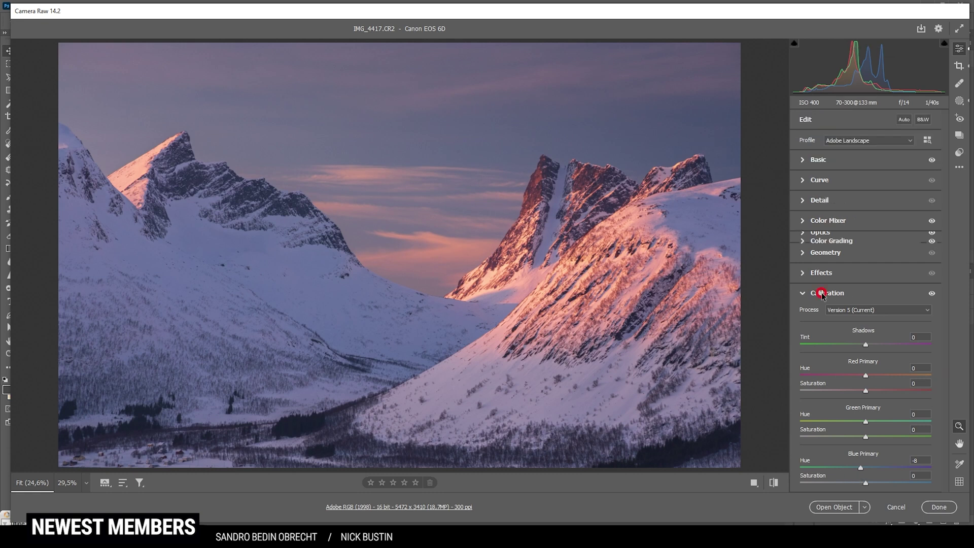
{"action": "left_click", "coordinate": [802, 199]}
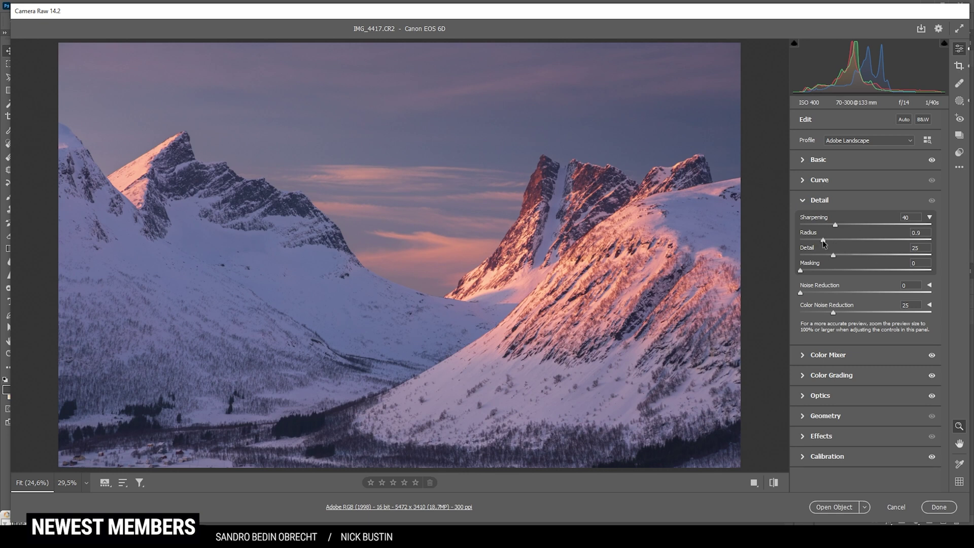
Set sharpening Detail 100, Masking 72 and Sharpening 78, then open the photo in Photoshop.
{"action": "left_click_drag", "start_coordinate": [873, 256], "coordinate": [935, 264]}
{"action": "left_click_drag", "start_coordinate": [803, 270], "coordinate": [896, 288], "text": "alt"}
{"action": "left_click_drag", "start_coordinate": [835, 224], "coordinate": [869, 227]}
{"action": "left_click", "coordinate": [846, 512]}
Spot-heal the blemishes along the bottom edge of the image up to the forest.
{"action": "scroll", "coordinate": [696, 496], "scroll_direction": "up", "scroll_amount": 3}
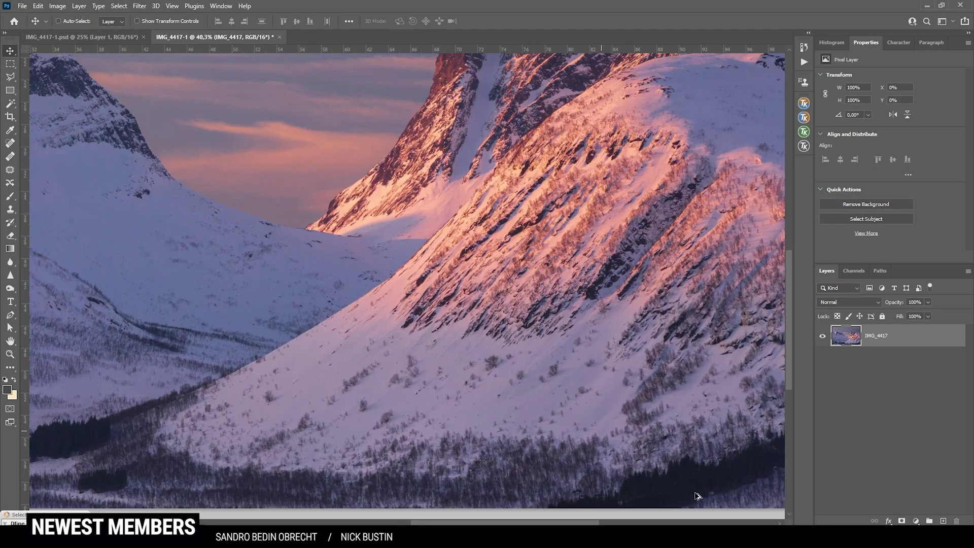
{"action": "scroll", "coordinate": [636, 474], "scroll_direction": "up", "scroll_amount": 4}
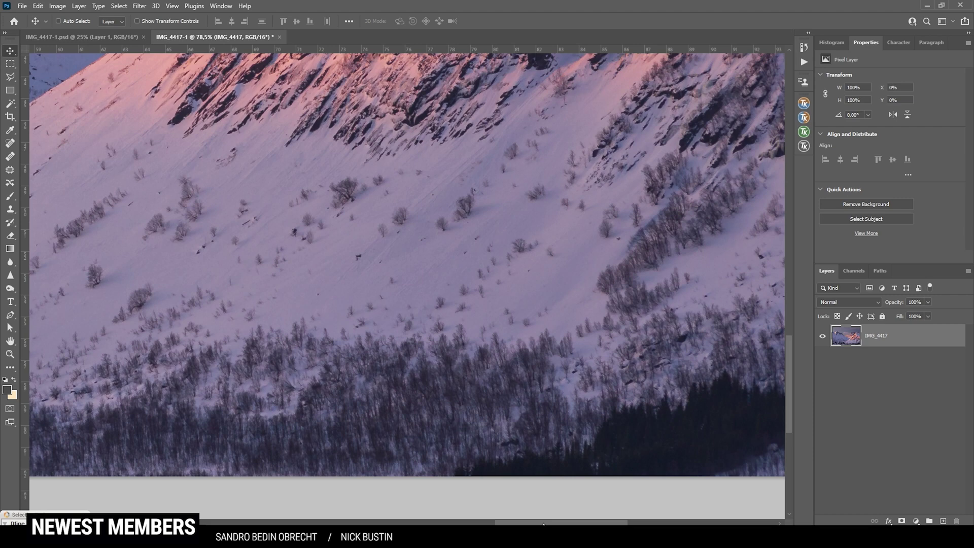
{"action": "left_click_drag", "start_coordinate": [543, 523], "coordinate": [619, 524]}
{"action": "scroll", "coordinate": [518, 451], "scroll_direction": "down", "scroll_amount": 2}
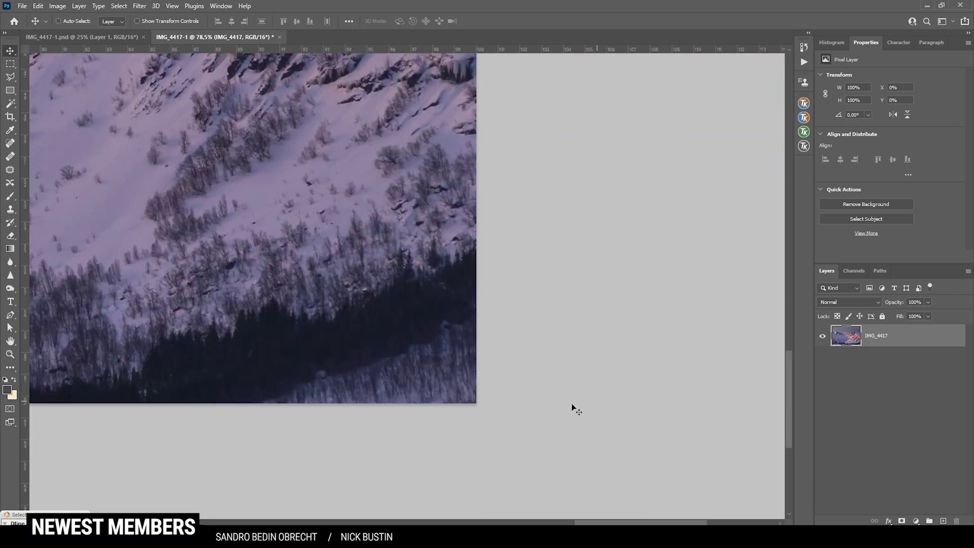
{"action": "scroll", "coordinate": [512, 394], "scroll_direction": "up", "scroll_amount": 2}
{"action": "scroll", "coordinate": [515, 396], "scroll_direction": "left", "scroll_amount": 2}
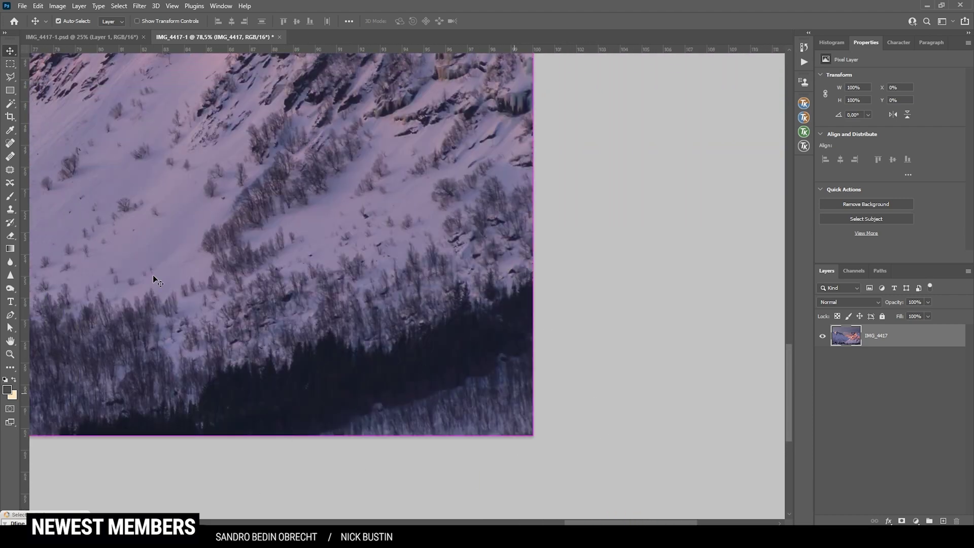
{"action": "scroll", "coordinate": [153, 275], "scroll_direction": "left", "scroll_amount": 1}
{"action": "left_click", "coordinate": [8, 143]}
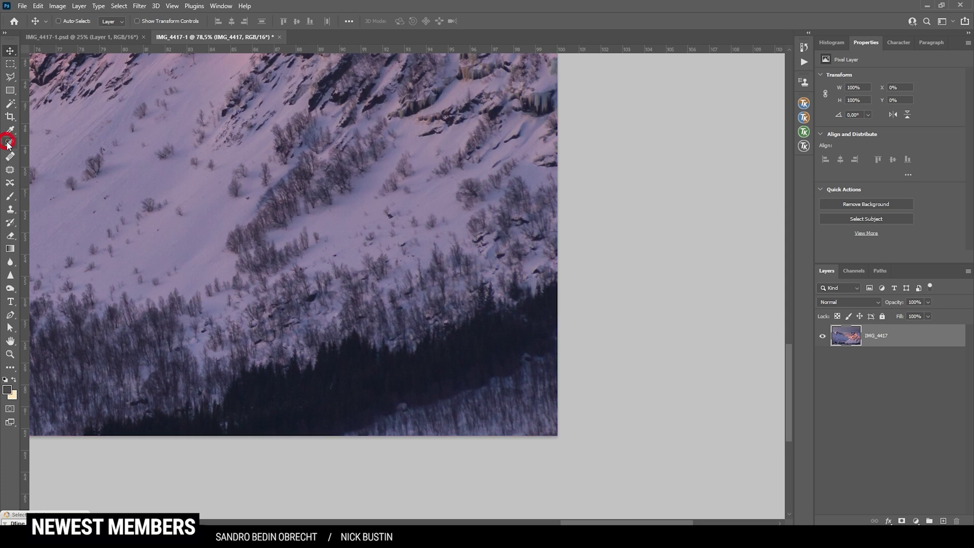
{"action": "mouse_move", "coordinate": [391, 404]}
{"action": "left_mouse_down"}
{"action": "mouse_move", "coordinate": [365, 437]}
{"action": "mouse_move", "coordinate": [448, 418]}
{"action": "mouse_move", "coordinate": [580, 359]}
{"action": "left_mouse_up"}
{"action": "right_click", "coordinate": [447, 431], "text": "alt"}
{"action": "mouse_move", "coordinate": [445, 429]}
{"action": "left_mouse_down"}
{"action": "mouse_move", "coordinate": [539, 374]}
{"action": "mouse_move", "coordinate": [512, 407]}
{"action": "mouse_move", "coordinate": [526, 354]}
{"action": "left_mouse_up"}
With a roughly 34 px brush, heal the dark rocks and specks below the left peak.
{"action": "left_click_drag", "start_coordinate": [220, 439], "coordinate": [228, 266]}
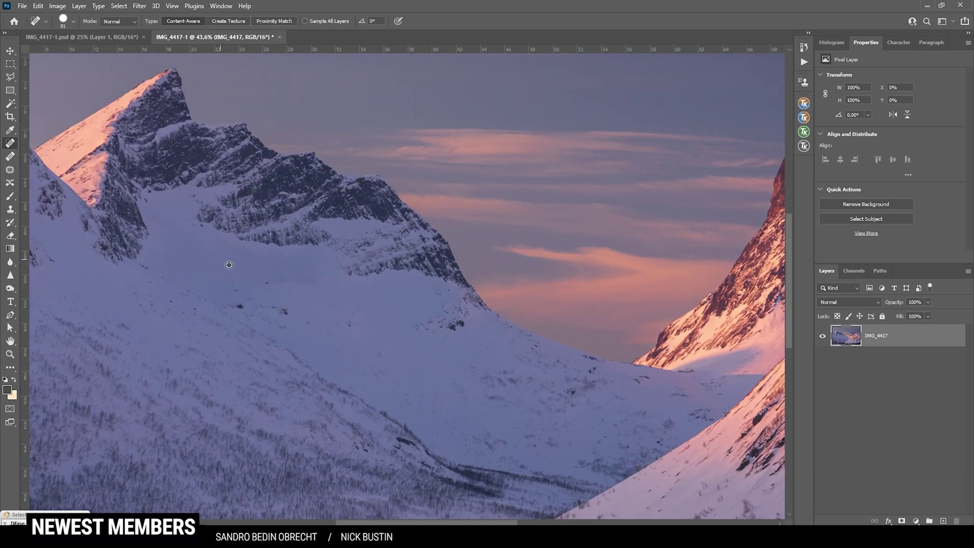
{"action": "scroll", "coordinate": [234, 274], "scroll_direction": "up", "scroll_amount": 3}
{"action": "scroll", "coordinate": [239, 304], "scroll_direction": "up", "scroll_amount": 3}
{"action": "right_click", "coordinate": [229, 337], "text": "alt"}
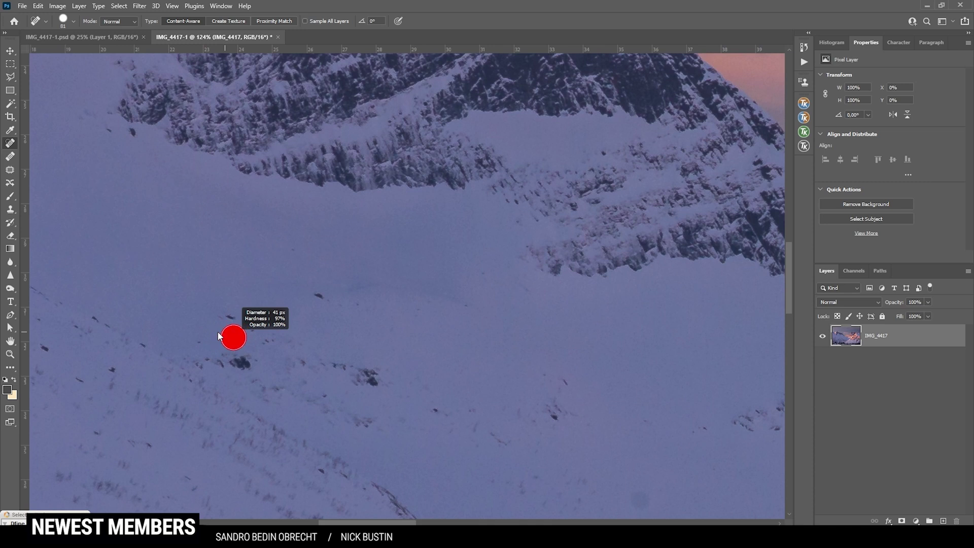
{"action": "left_click", "coordinate": [320, 293]}
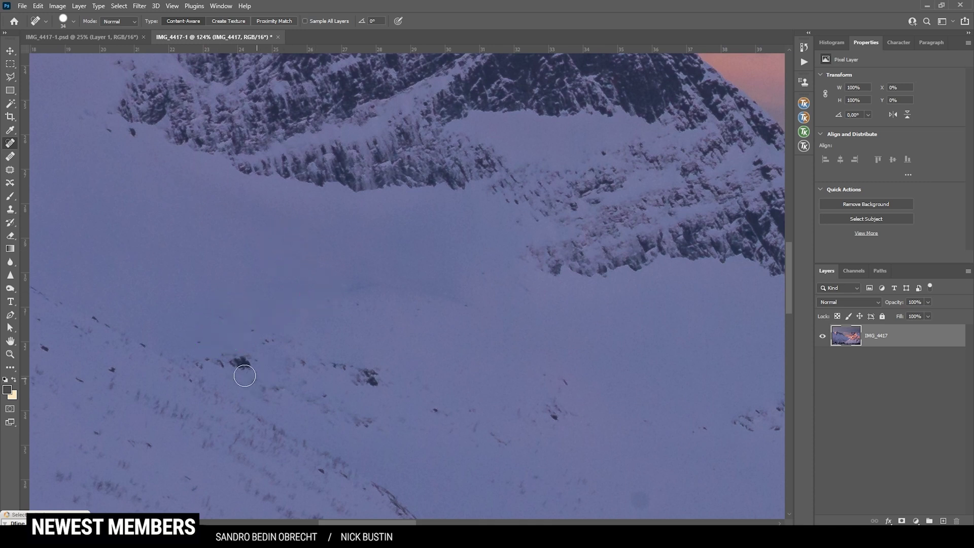
{"action": "left_click_drag", "start_coordinate": [231, 363], "coordinate": [252, 362]}
{"action": "left_click", "coordinate": [374, 375]}
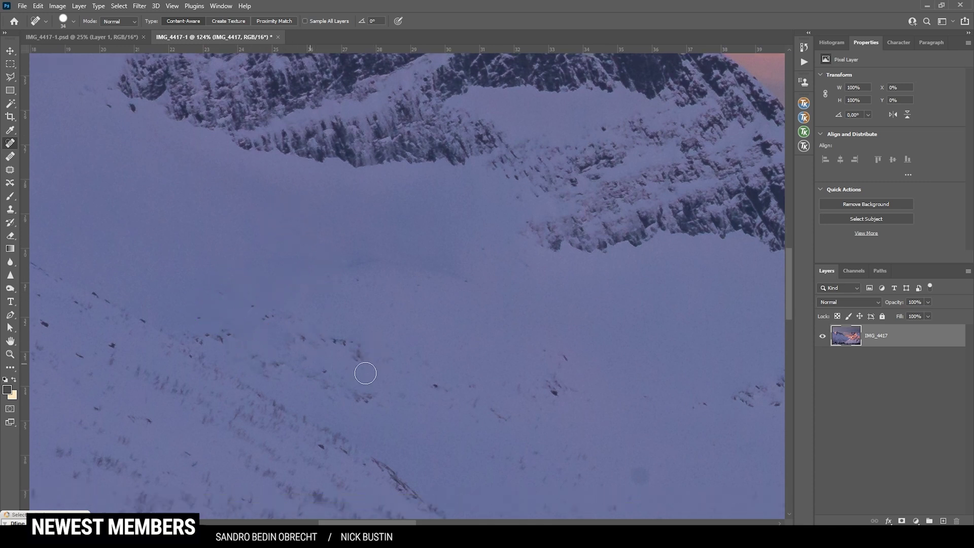
Heal away the small house, the orange house and the white-roofed houses in the village.
{"action": "scroll", "coordinate": [623, 234], "scroll_direction": "down", "scroll_amount": 5}
{"action": "scroll", "coordinate": [623, 234], "scroll_direction": "up", "scroll_amount": 3}
{"action": "scroll", "coordinate": [577, 288], "scroll_direction": "down", "scroll_amount": 5}
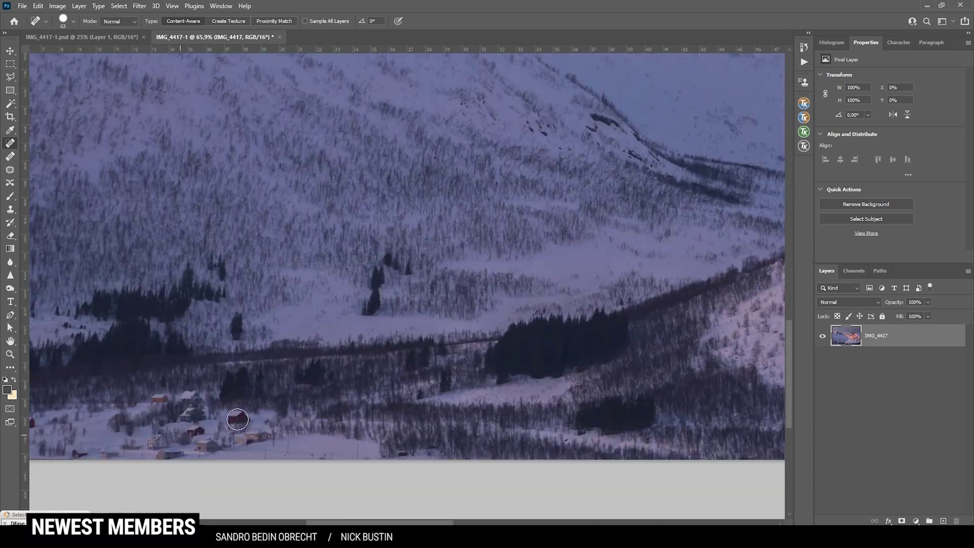
{"action": "scroll", "coordinate": [272, 424], "scroll_direction": "up", "scroll_amount": 3}
{"action": "right_click", "coordinate": [272, 424], "text": "alt"}
{"action": "left_click", "coordinate": [257, 415]}
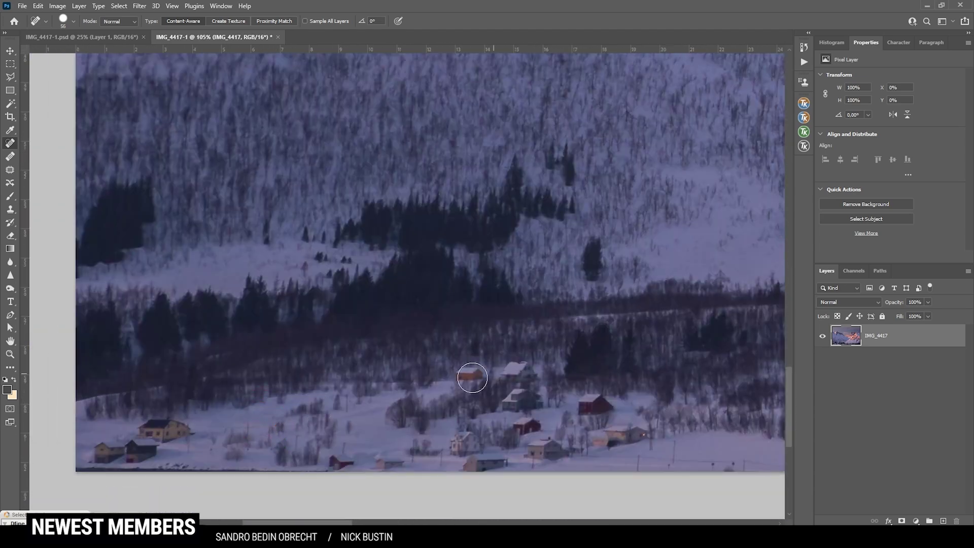
{"action": "right_click", "coordinate": [463, 376], "text": "alt"}
{"action": "left_click", "coordinate": [464, 376]}
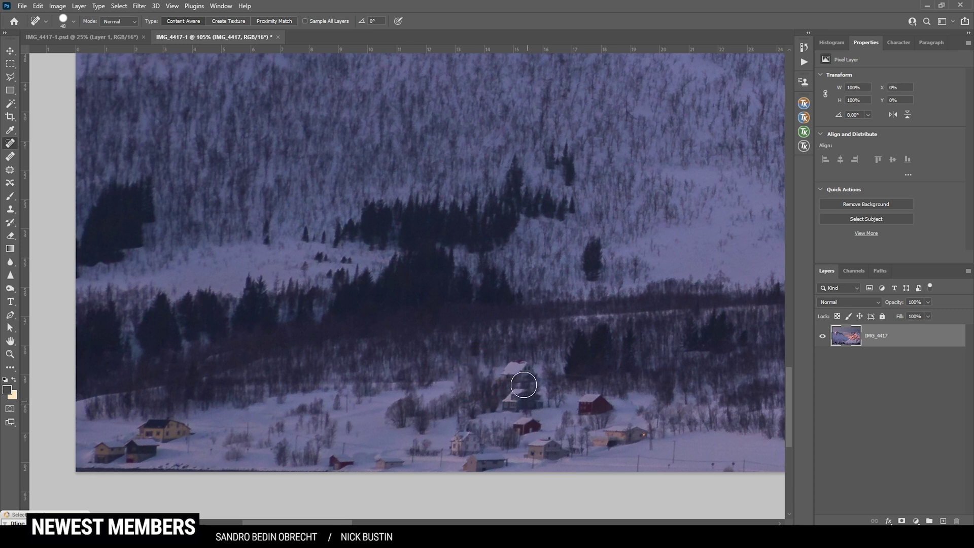
{"action": "mouse_move", "coordinate": [530, 373]}
{"action": "left_mouse_down"}
{"action": "mouse_move", "coordinate": [515, 372]}
{"action": "mouse_move", "coordinate": [515, 404]}
{"action": "mouse_move", "coordinate": [512, 395]}
{"action": "mouse_move", "coordinate": [538, 398]}
{"action": "left_mouse_up"}
{"action": "mouse_move", "coordinate": [642, 437]}
{"action": "left_mouse_down"}
{"action": "mouse_move", "coordinate": [617, 436]}
{"action": "mouse_move", "coordinate": [641, 434]}
{"action": "left_mouse_up"}
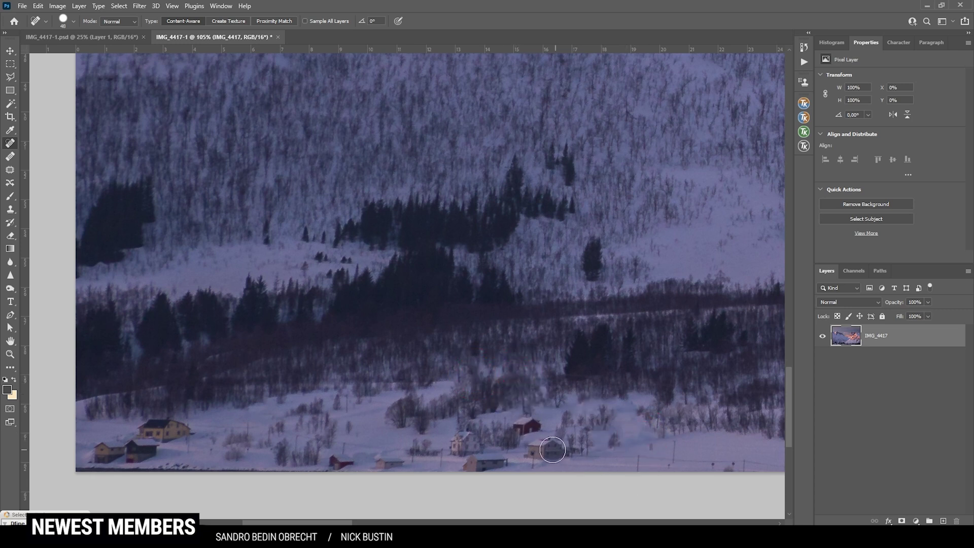
{"action": "mouse_move", "coordinate": [530, 449]}
{"action": "left_mouse_down"}
{"action": "mouse_move", "coordinate": [562, 454]}
{"action": "mouse_move", "coordinate": [538, 423]}
{"action": "left_mouse_up"}
Paint out the red, yellow and remaining houses and leftover spots along the bottom edge.
{"action": "mouse_move", "coordinate": [457, 437]}
{"action": "left_mouse_down"}
{"action": "mouse_move", "coordinate": [482, 441]}
{"action": "mouse_move", "coordinate": [501, 461]}
{"action": "mouse_move", "coordinate": [482, 455]}
{"action": "left_mouse_up"}
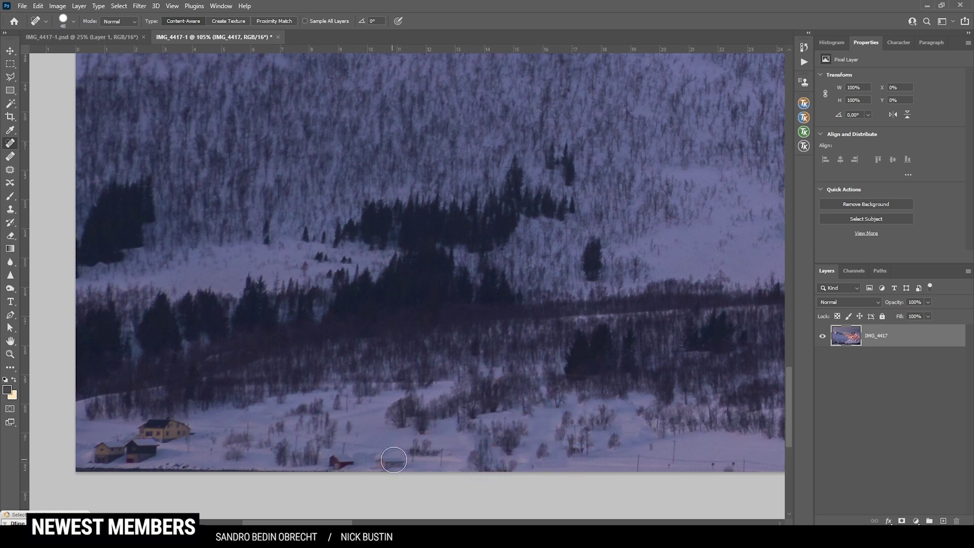
{"action": "left_click_drag", "start_coordinate": [388, 459], "coordinate": [389, 460]}
{"action": "left_click_drag", "start_coordinate": [183, 430], "coordinate": [109, 451]}
{"action": "left_click_drag", "start_coordinate": [95, 449], "coordinate": [95, 450]}
{"action": "left_click", "coordinate": [667, 461]}
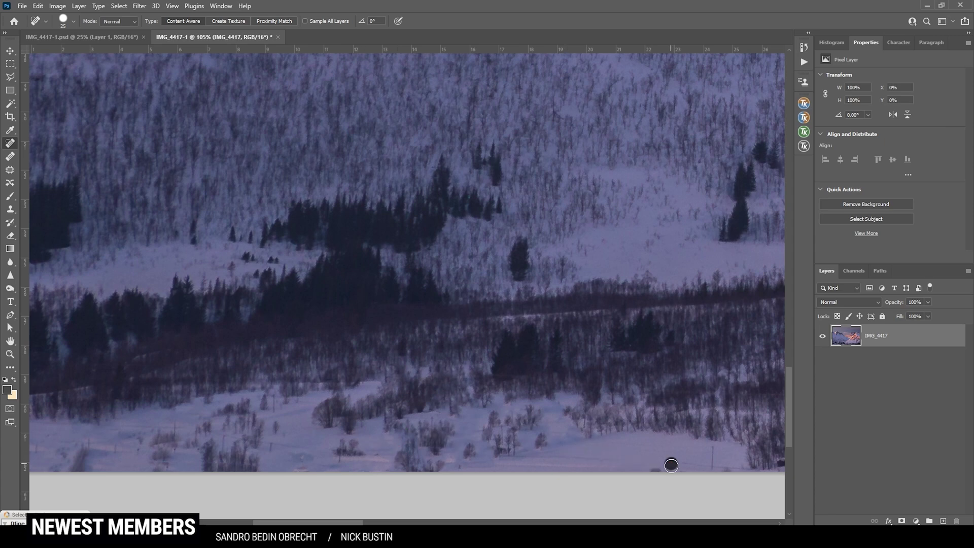
{"action": "scroll", "coordinate": [667, 462], "scroll_direction": "right", "scroll_amount": 1}
{"action": "key", "text": "ctrl+0"}
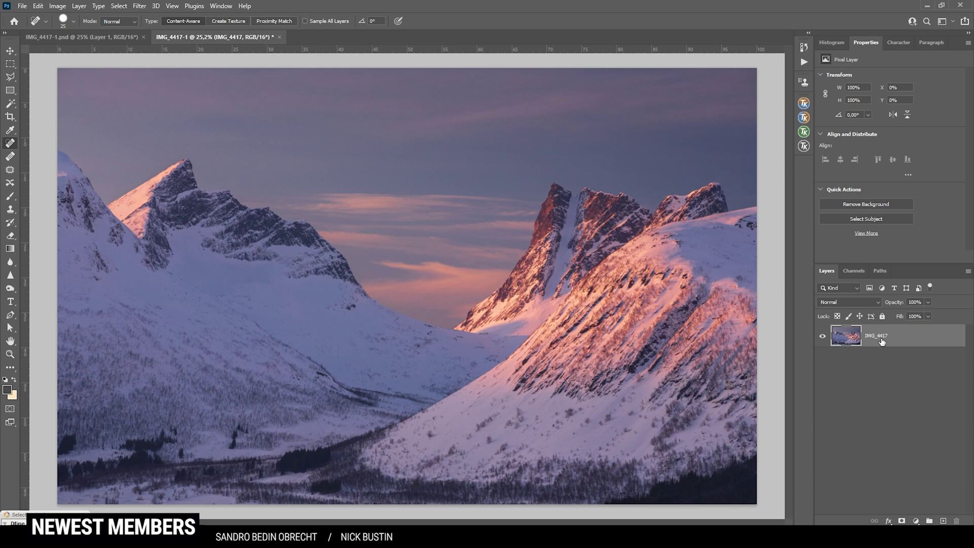
{"action": "left_click", "coordinate": [119, 5]}
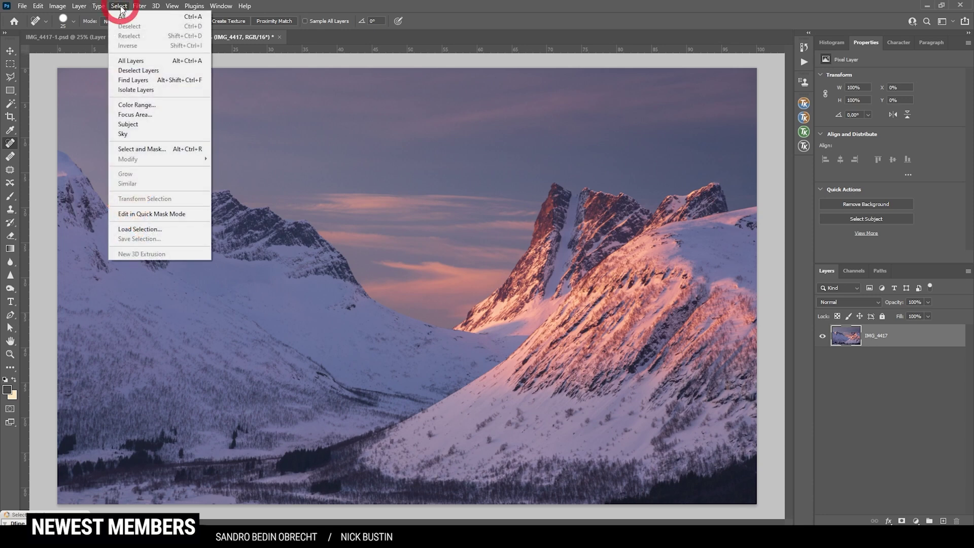
{"action": "left_click", "coordinate": [158, 135]}
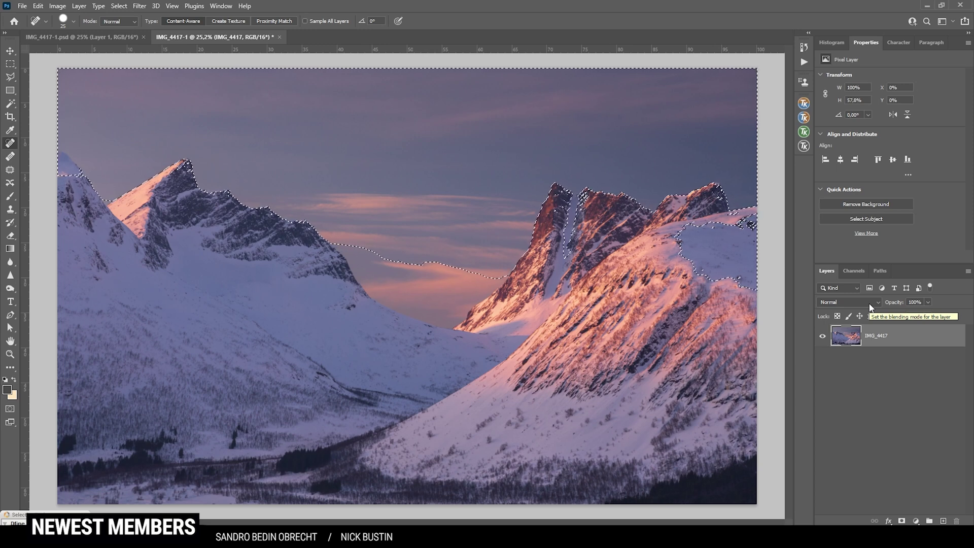
{"action": "key", "text": "ctrl+d"}
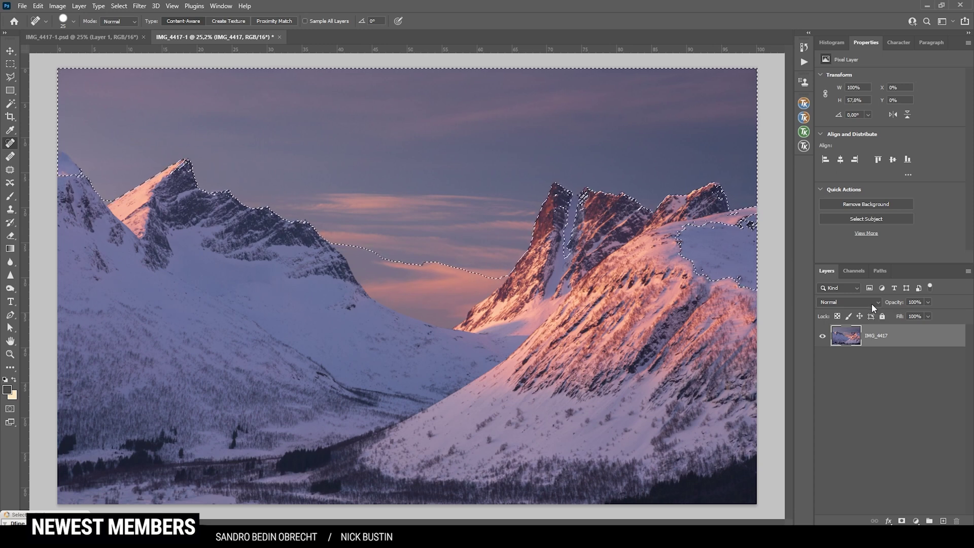
{"action": "left_click", "coordinate": [10, 103]}
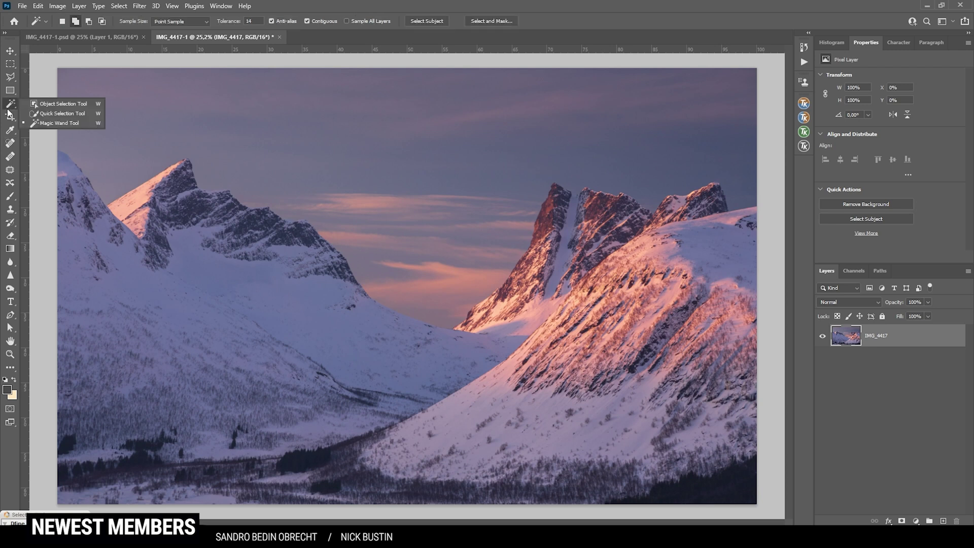
Paint a Quick Selection across the sky, extending it toward the right mountains.
{"action": "left_click", "coordinate": [79, 114]}
{"action": "mouse_move", "coordinate": [119, 81]}
{"action": "left_mouse_down"}
{"action": "mouse_move", "coordinate": [376, 104]}
{"action": "mouse_move", "coordinate": [450, 134]}
{"action": "left_mouse_up"}
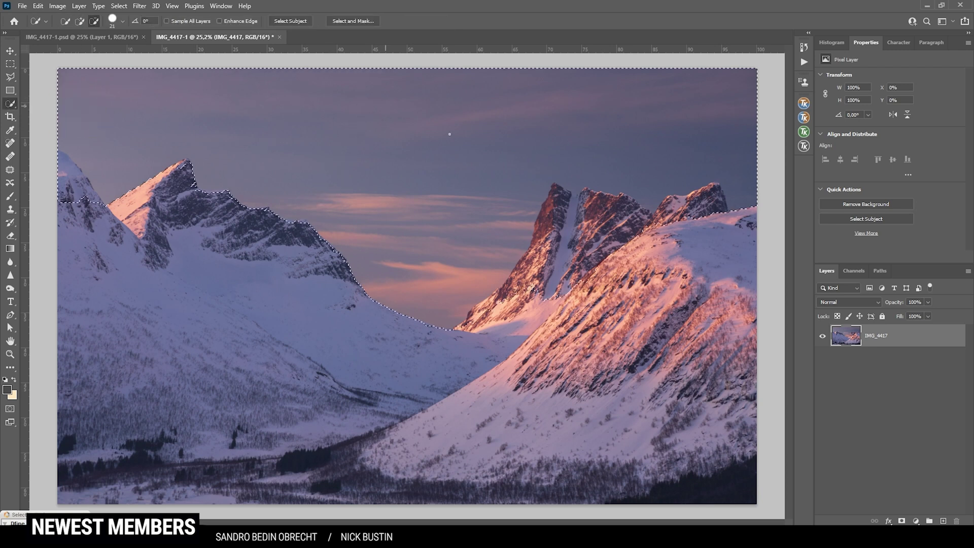
{"action": "left_click_drag", "start_coordinate": [462, 85], "coordinate": [195, 76]}
Subtract the snow of the left and central peaks from the sky selection.
{"action": "scroll", "coordinate": [94, 199], "scroll_direction": "up", "scroll_amount": 5}
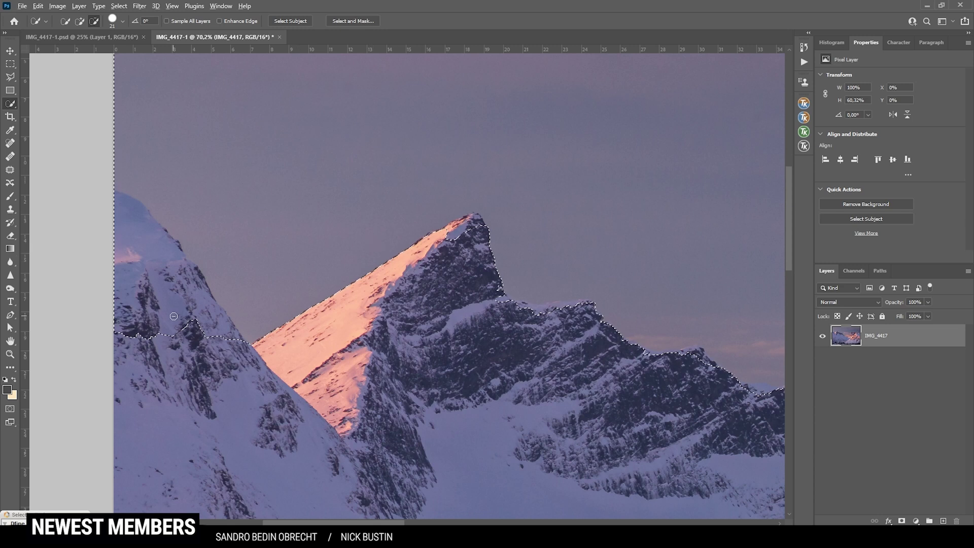
{"action": "mouse_move", "coordinate": [183, 319]}
{"action": "left_mouse_down"}
{"action": "mouse_move", "coordinate": [156, 297]}
{"action": "mouse_move", "coordinate": [139, 322]}
{"action": "mouse_move", "coordinate": [119, 225]}
{"action": "mouse_move", "coordinate": [217, 348]}
{"action": "mouse_move", "coordinate": [236, 358]}
{"action": "mouse_move", "coordinate": [225, 332]}
{"action": "mouse_move", "coordinate": [241, 346]}
{"action": "mouse_move", "coordinate": [217, 323]}
{"action": "mouse_move", "coordinate": [109, 327]}
{"action": "mouse_move", "coordinate": [156, 341]}
{"action": "mouse_move", "coordinate": [116, 335]}
{"action": "left_mouse_up"}
{"action": "scroll", "coordinate": [390, 360], "scroll_direction": "right", "scroll_amount": 1}
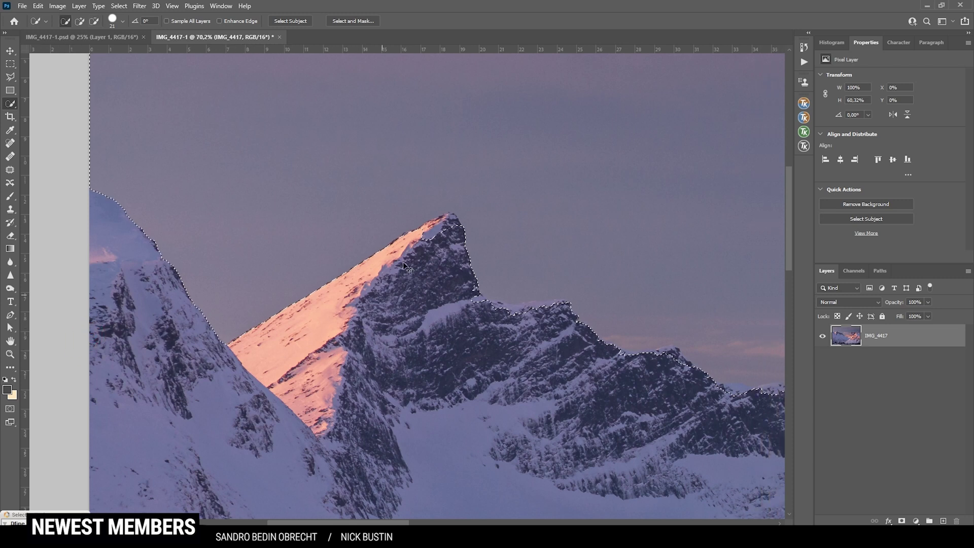
{"action": "left_click", "coordinate": [458, 227], "text": "alt"}
{"action": "scroll", "coordinate": [527, 354], "scroll_direction": "right", "scroll_amount": 4}
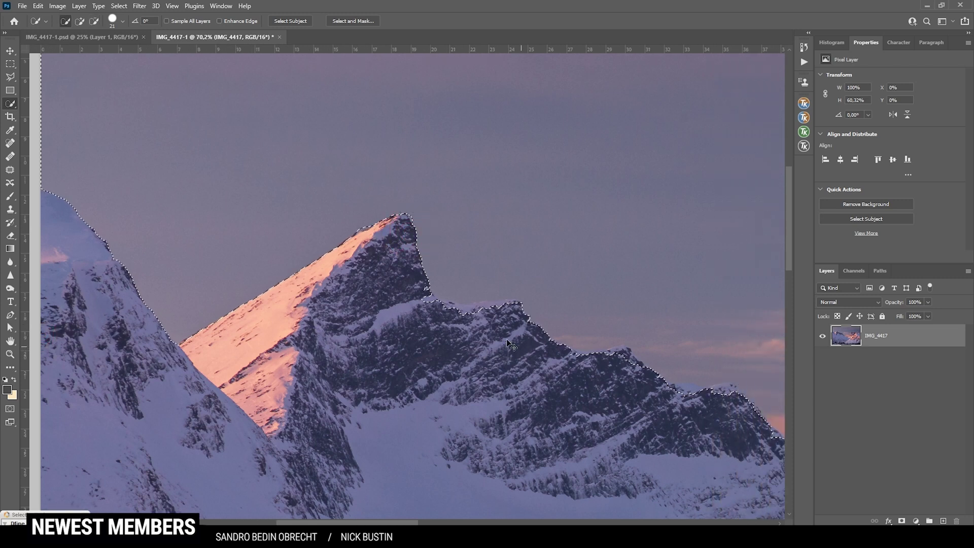
{"action": "mouse_move", "coordinate": [369, 313]}
{"action": "left_mouse_down"}
{"action": "mouse_move", "coordinate": [348, 305]}
{"action": "mouse_move", "coordinate": [408, 308]}
{"action": "left_mouse_up"}
{"action": "scroll", "coordinate": [408, 308], "scroll_direction": "down", "scroll_amount": 2}
Tighten the selection edge along the right ridge and the valley, then fit the view.
{"action": "mouse_move", "coordinate": [597, 341]}
{"action": "left_mouse_down"}
{"action": "mouse_move", "coordinate": [643, 340]}
{"action": "mouse_move", "coordinate": [640, 350]}
{"action": "left_mouse_up"}
{"action": "scroll", "coordinate": [644, 370], "scroll_direction": "right", "scroll_amount": 3}
{"action": "scroll", "coordinate": [497, 413], "scroll_direction": "down", "scroll_amount": 2}
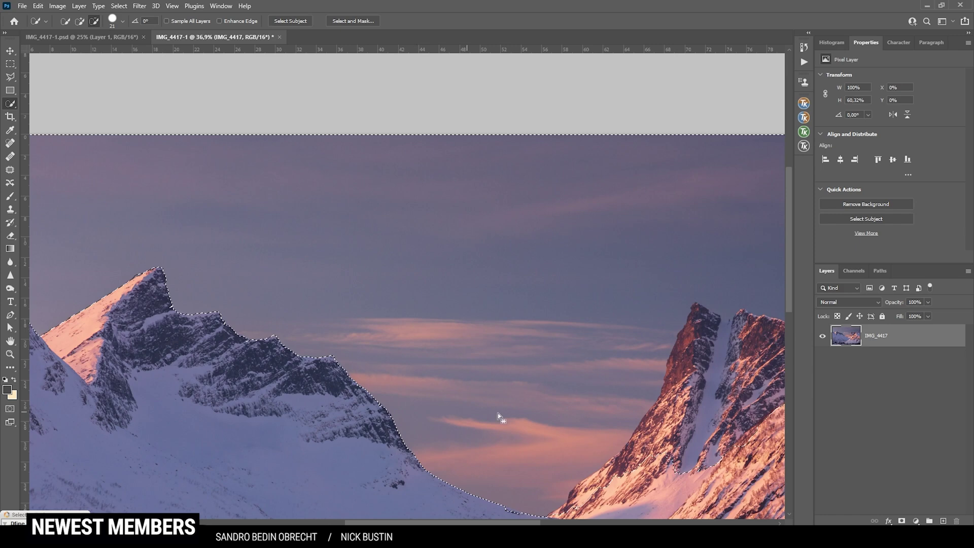
{"action": "scroll", "coordinate": [497, 413], "scroll_direction": "right", "scroll_amount": 3}
{"action": "left_click", "coordinate": [500, 477]}
{"action": "scroll", "coordinate": [500, 477], "scroll_direction": "right", "scroll_amount": 10}
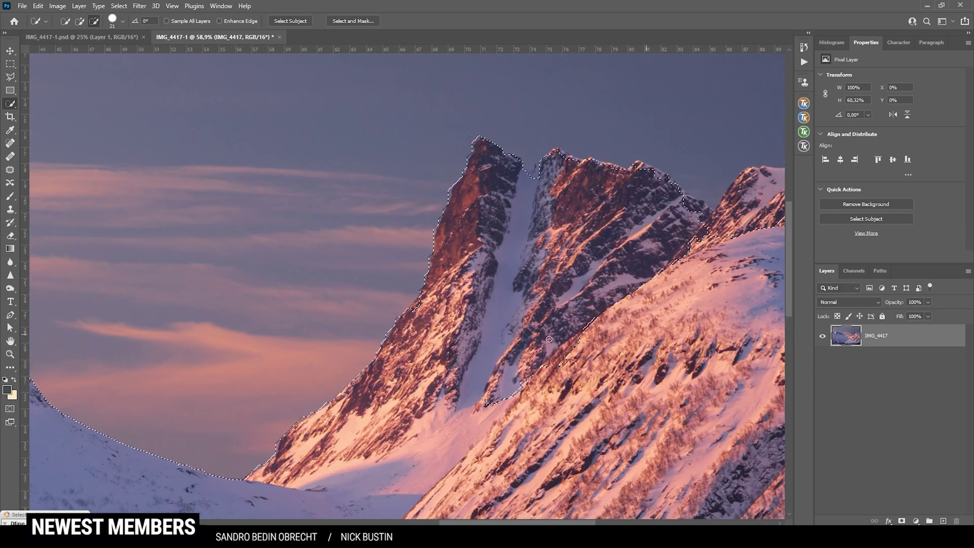
{"action": "key", "text": "ctrl+0"}
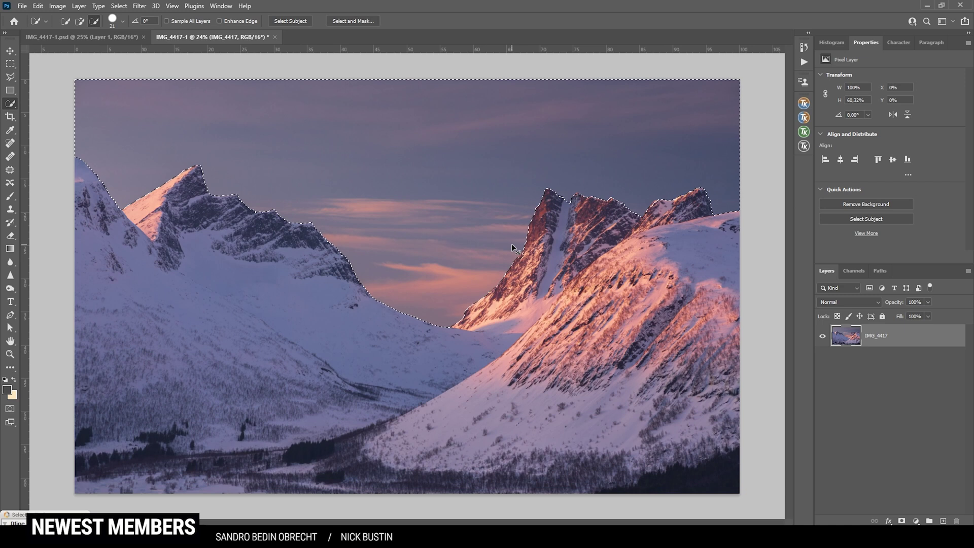
Paste the sky as Layer 1 and move it up to line up with the photo.
{"action": "key", "text": "ctrl+d"}
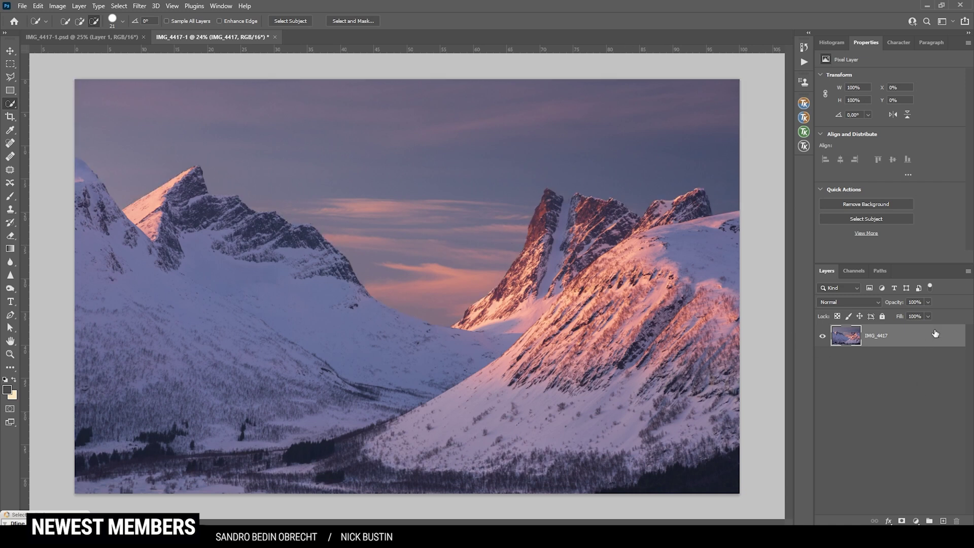
{"action": "key", "text": "ctrl+v"}
{"action": "key", "text": "v"}
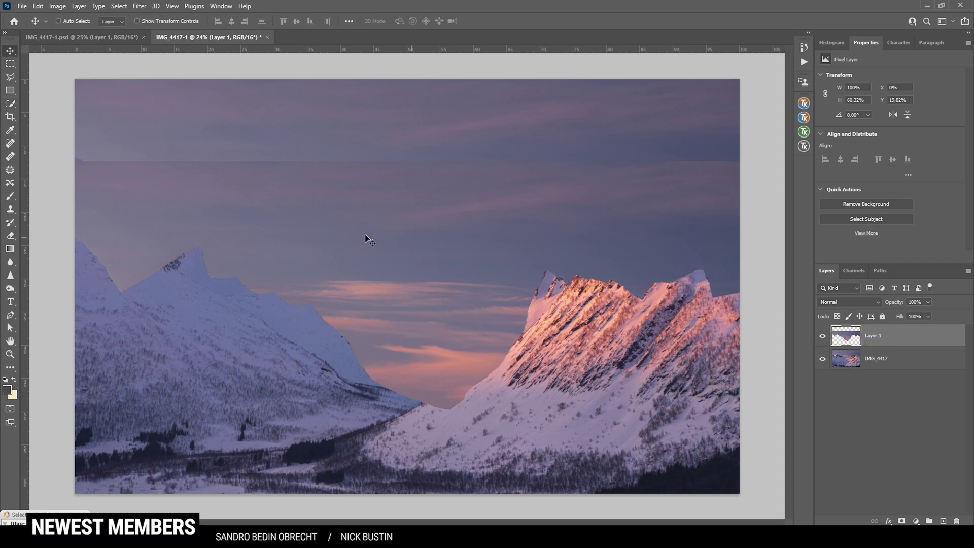
{"action": "left_click_drag", "start_coordinate": [365, 234], "coordinate": [384, 154]}
Toggle layer visibility to check the sky, then load Layer 1's pixels as a selection.
{"action": "left_click", "coordinate": [822, 335]}
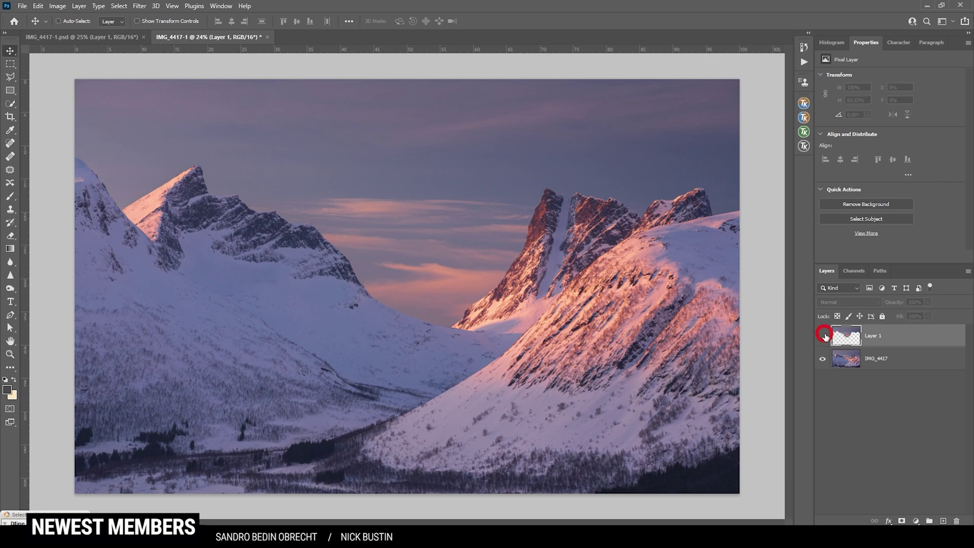
{"action": "left_click", "coordinate": [823, 335], "text": "alt"}
{"action": "left_click", "coordinate": [822, 359]}
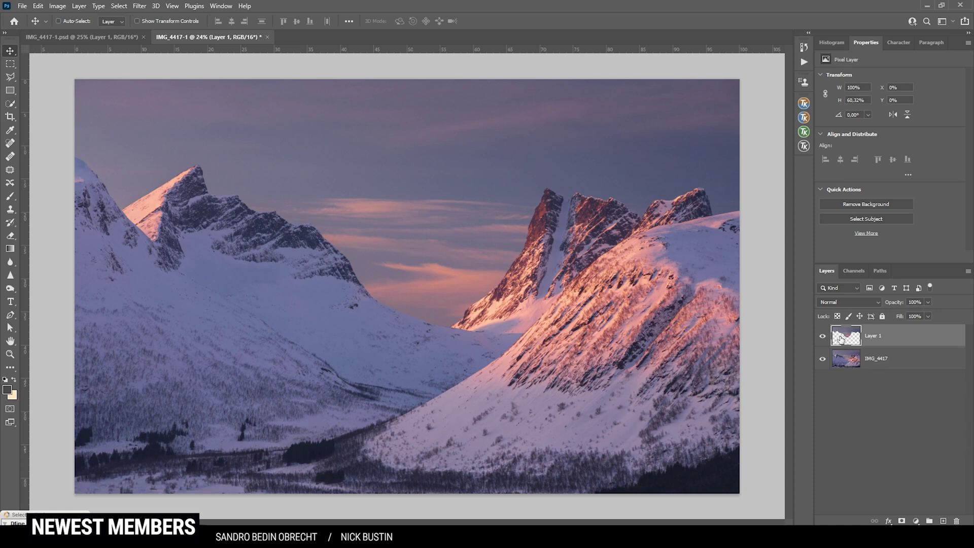
{"action": "left_click_drag", "start_coordinate": [850, 340], "coordinate": [851, 341]}
{"action": "left_click", "coordinate": [852, 341], "text": "ctrl"}
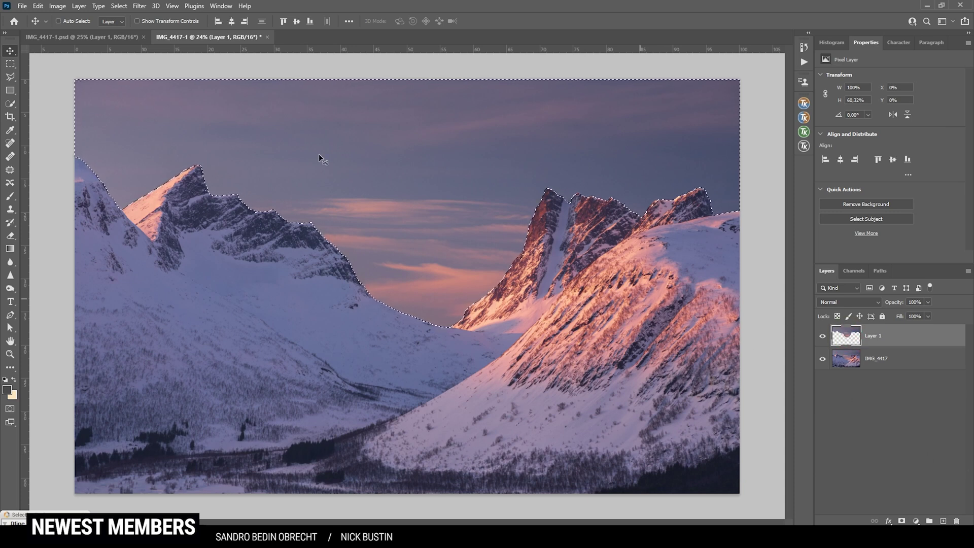
Apply a Motion Blur with angle 0° and distance 173 pixels to the sky layer.
{"action": "left_click", "coordinate": [148, 6]}
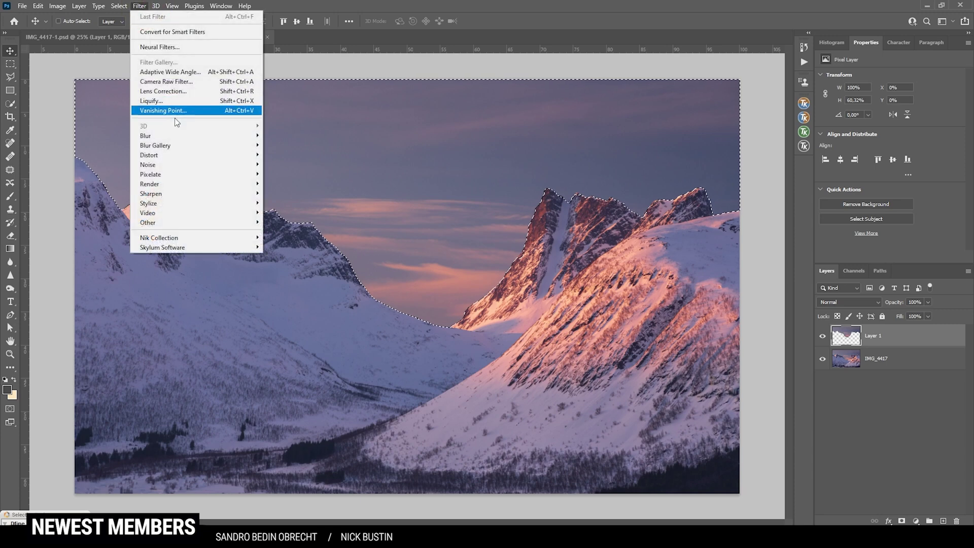
{"action": "mouse_move", "coordinate": [185, 136]}
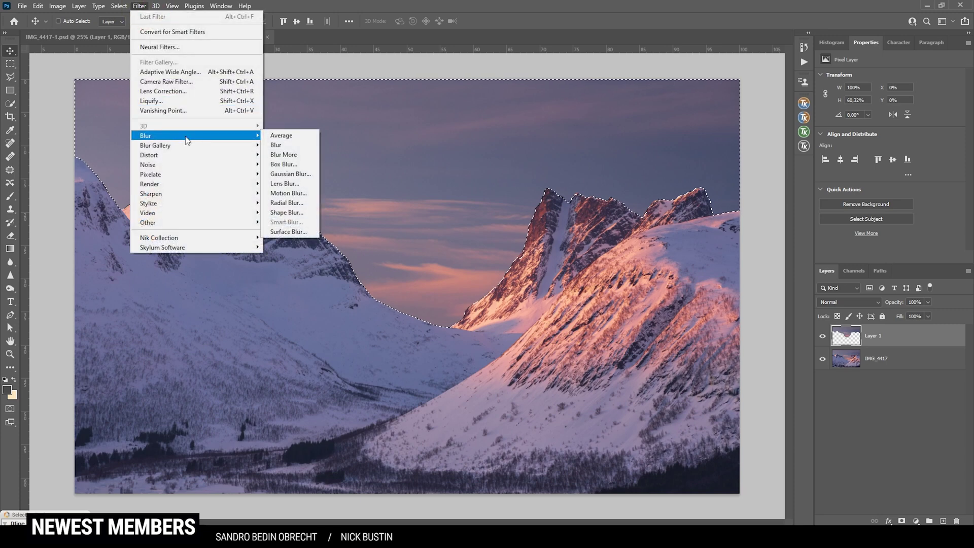
{"action": "left_click", "coordinate": [301, 195]}
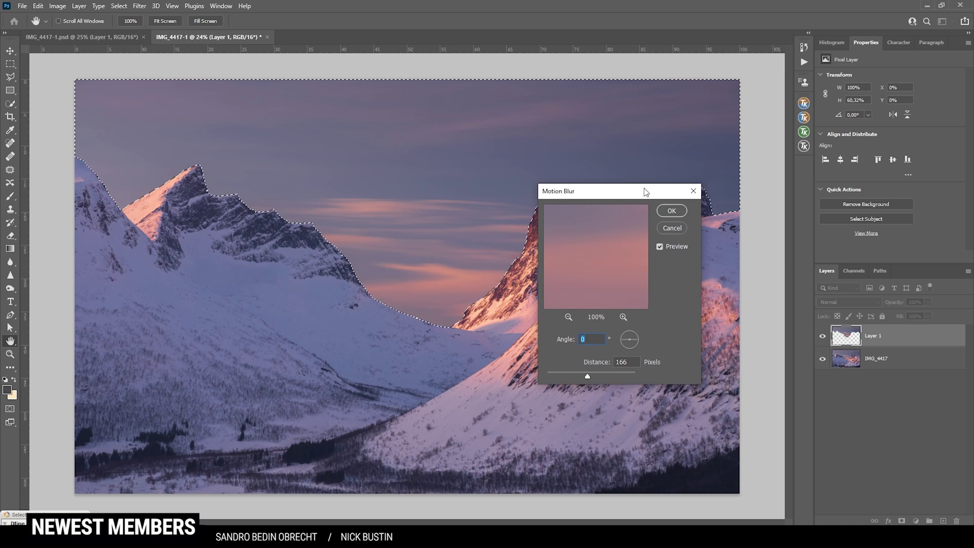
{"action": "left_click_drag", "start_coordinate": [645, 192], "coordinate": [700, 187]}
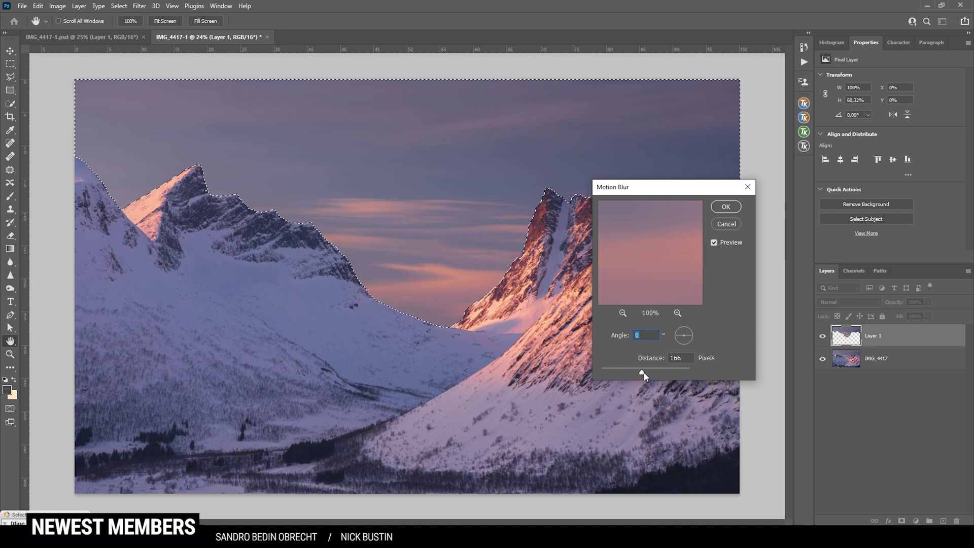
{"action": "mouse_move", "coordinate": [643, 373]}
{"action": "left_mouse_down"}
{"action": "mouse_move", "coordinate": [619, 371]}
{"action": "mouse_move", "coordinate": [661, 378]}
{"action": "mouse_move", "coordinate": [643, 374]}
{"action": "left_mouse_up"}
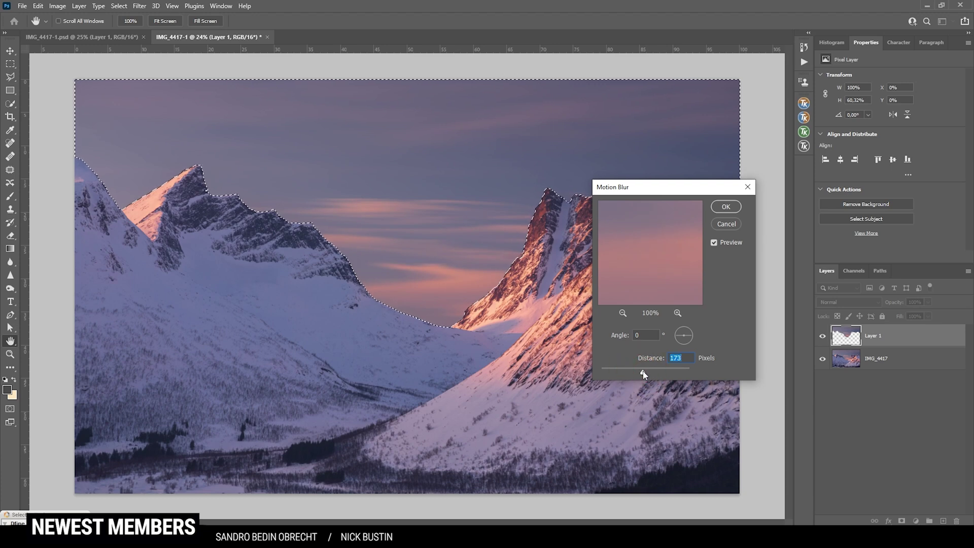
{"action": "left_click", "coordinate": [723, 206]}
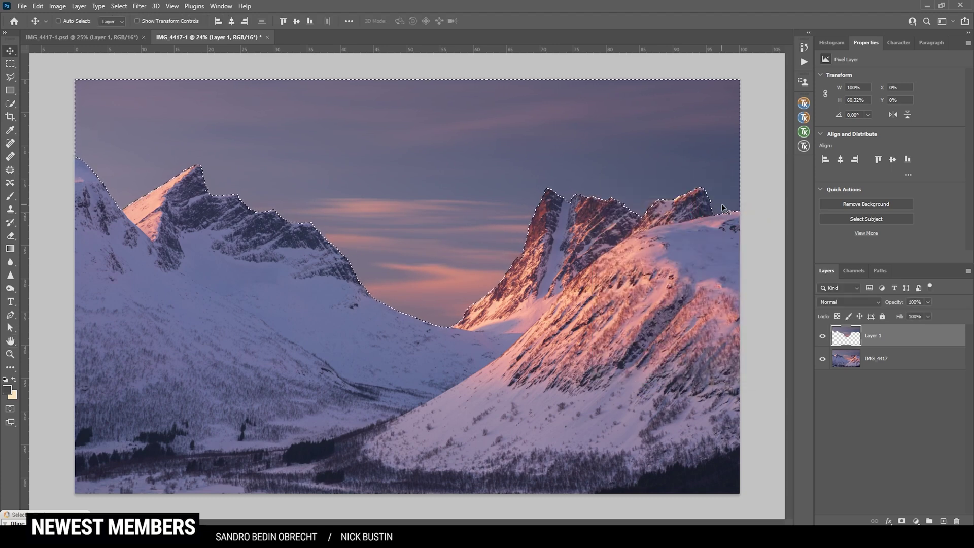
Deselect, add a layer mask to the sky layer, and set a smaller brush at 100% opacity.
{"action": "key", "text": "ctrl+d"}
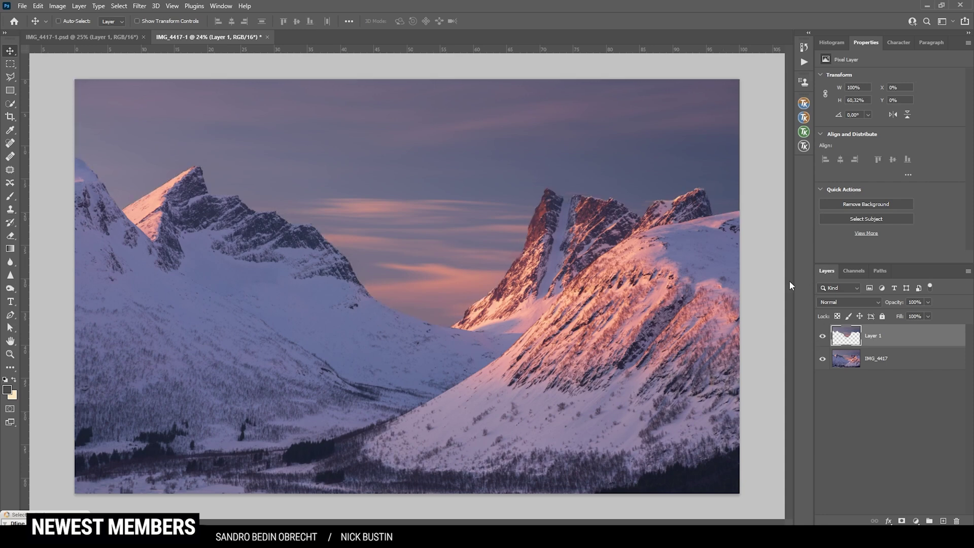
{"action": "scroll", "coordinate": [573, 193], "scroll_direction": "up", "scroll_amount": 4}
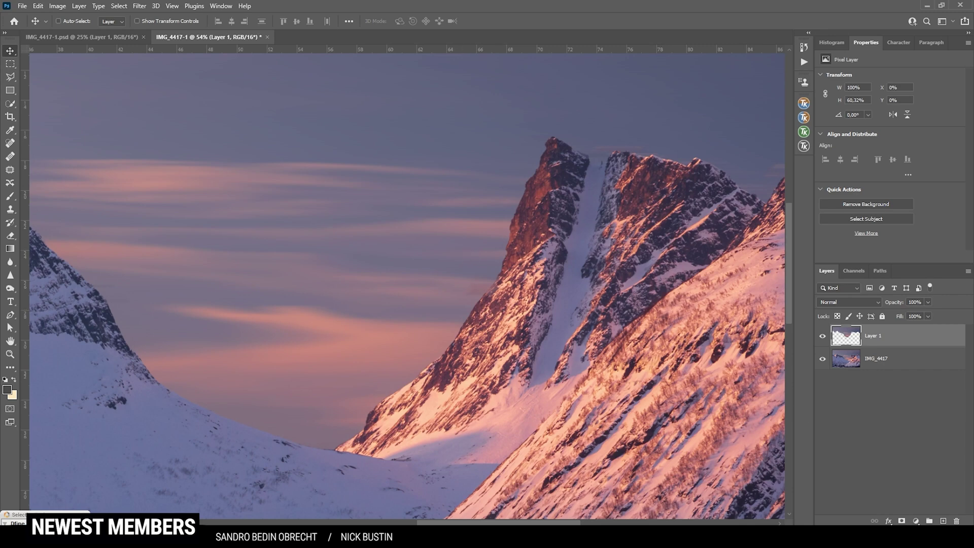
{"action": "left_click", "coordinate": [901, 521]}
{"action": "key", "text": "b"}
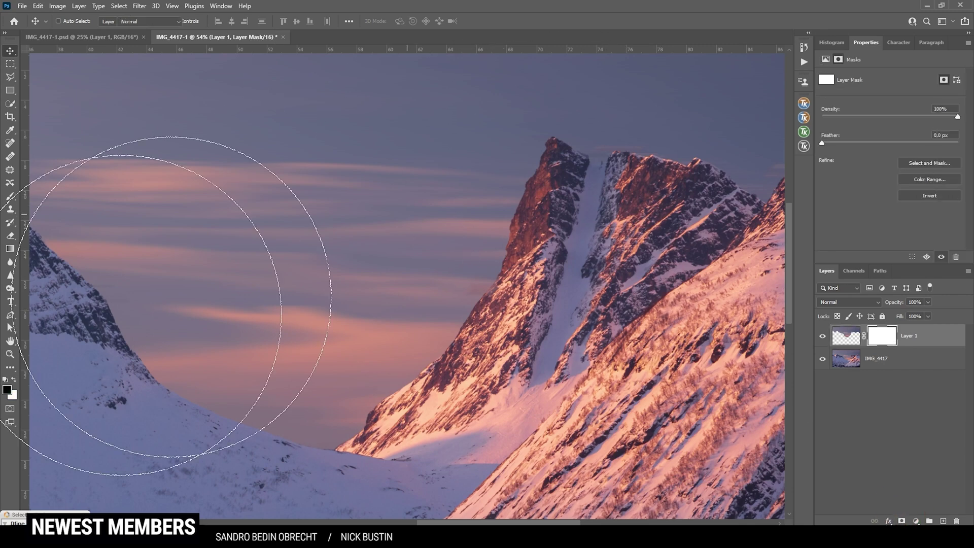
{"action": "left_click", "coordinate": [368, 233]}
{"action": "left_click", "coordinate": [228, 20]}
{"action": "type", "text": "100"}
{"action": "scroll", "coordinate": [482, 272], "scroll_direction": "up", "scroll_amount": 3}
{"action": "scroll", "coordinate": [523, 298], "scroll_direction": "up", "scroll_amount": 2}
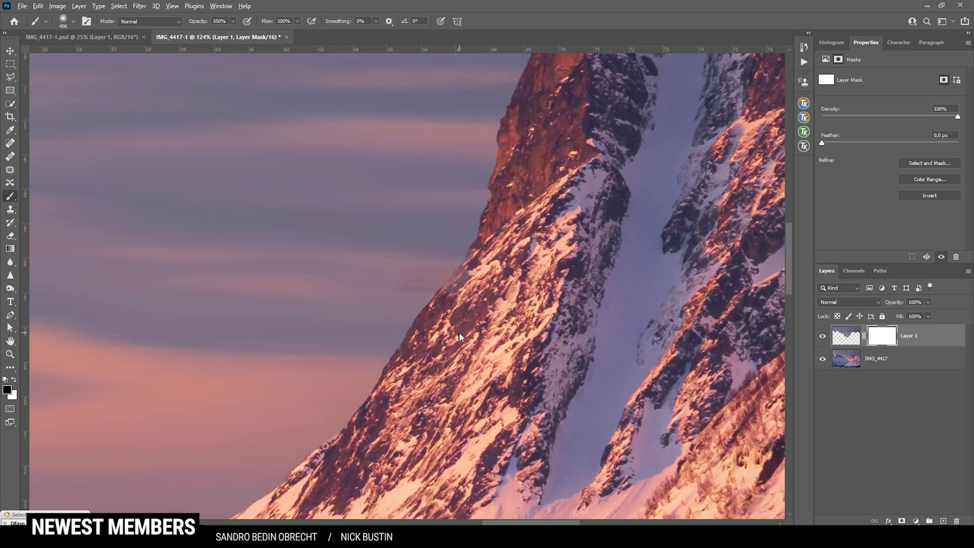
{"action": "mouse_move", "coordinate": [435, 315]}
{"action": "left_mouse_down"}
{"action": "mouse_move", "coordinate": [370, 321]}
{"action": "mouse_move", "coordinate": [406, 305]}
{"action": "left_mouse_up"}
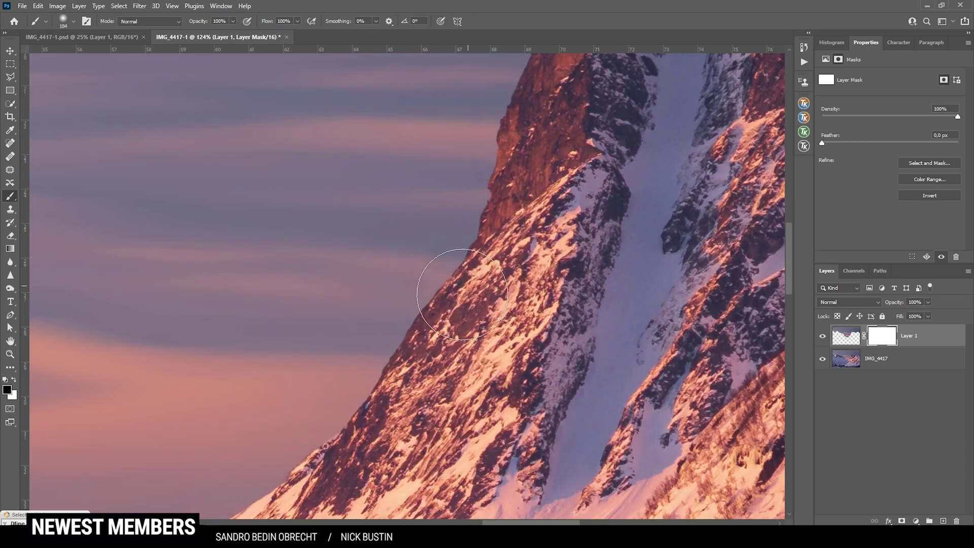
{"action": "scroll", "coordinate": [506, 304], "scroll_direction": "down", "scroll_amount": 3}
{"action": "scroll", "coordinate": [547, 311], "scroll_direction": "down", "scroll_amount": 1}
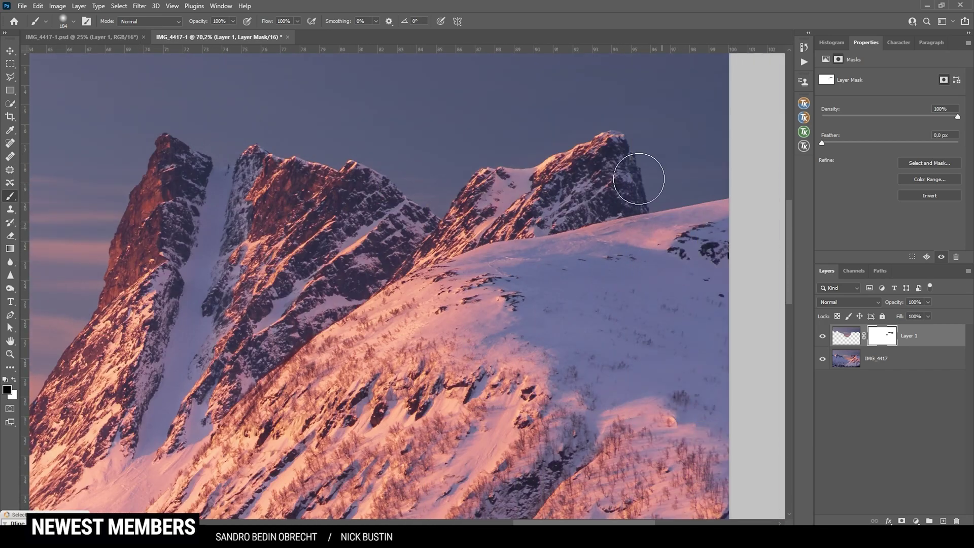
Paint on the mask to hide the blurred sky along the mountain ridges.
{"action": "left_click_drag", "start_coordinate": [637, 174], "coordinate": [502, 453]}
{"action": "scroll", "coordinate": [502, 452], "scroll_direction": "left", "scroll_amount": 5}
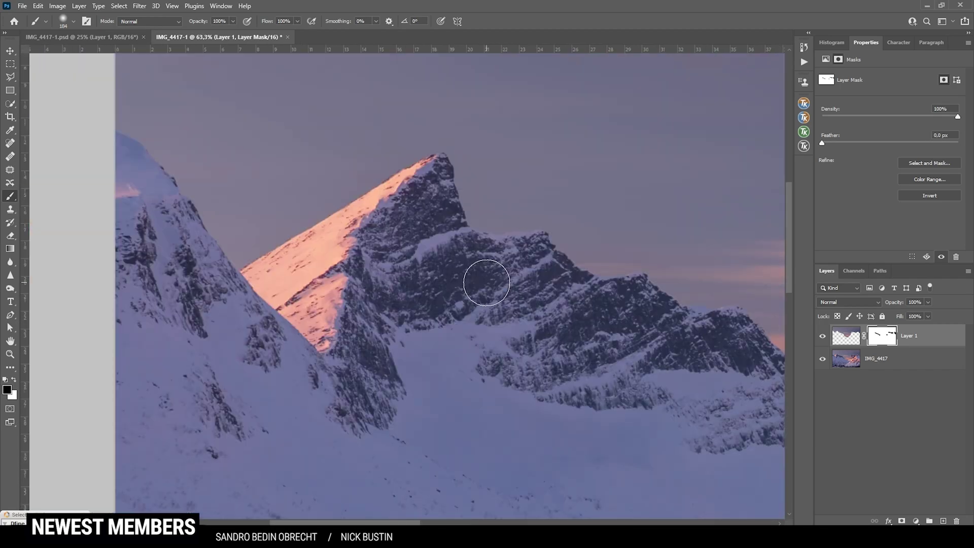
{"action": "scroll", "coordinate": [479, 276], "scroll_direction": "down", "scroll_amount": 1}
{"action": "scroll", "coordinate": [386, 302], "scroll_direction": "down", "scroll_amount": 5}
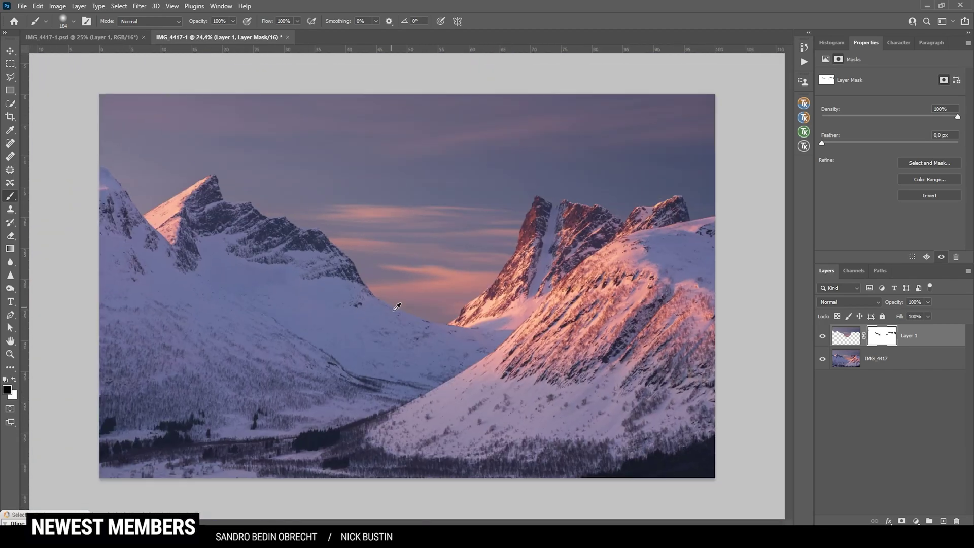
{"action": "scroll", "coordinate": [386, 302], "scroll_direction": "down", "scroll_amount": 1}
{"action": "scroll", "coordinate": [386, 302], "scroll_direction": "up", "scroll_amount": 1}
Toggle the sky layer to compare the blend, then merge visible layers with Ctrl+Shift+E.
{"action": "left_click", "coordinate": [823, 336]}
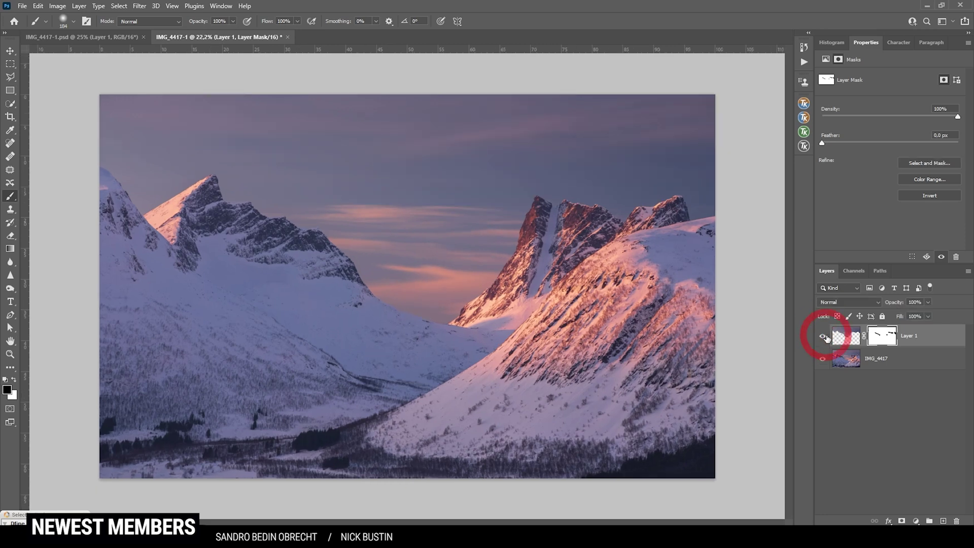
{"action": "key", "text": "ctrl+plus"}
{"action": "left_click", "coordinate": [823, 336]}
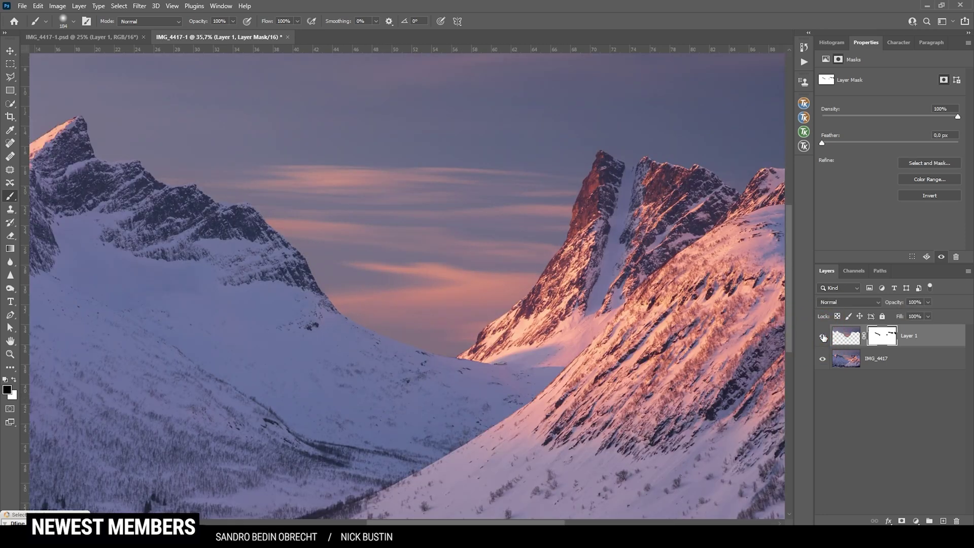
{"action": "left_click", "coordinate": [823, 336]}
{"action": "left_click", "coordinate": [823, 336]}
{"action": "key", "text": "ctrl+0"}
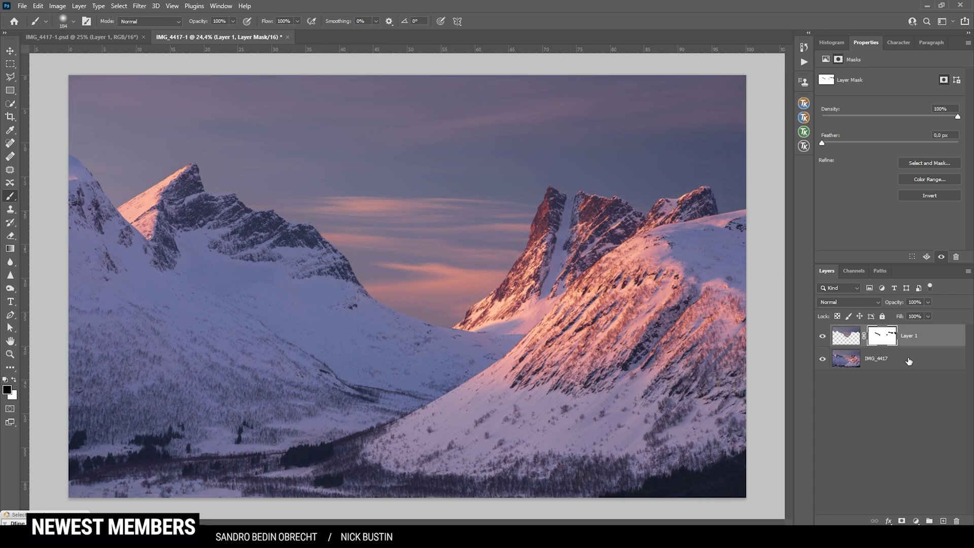
{"action": "key", "text": "ctrl+shift+e"}
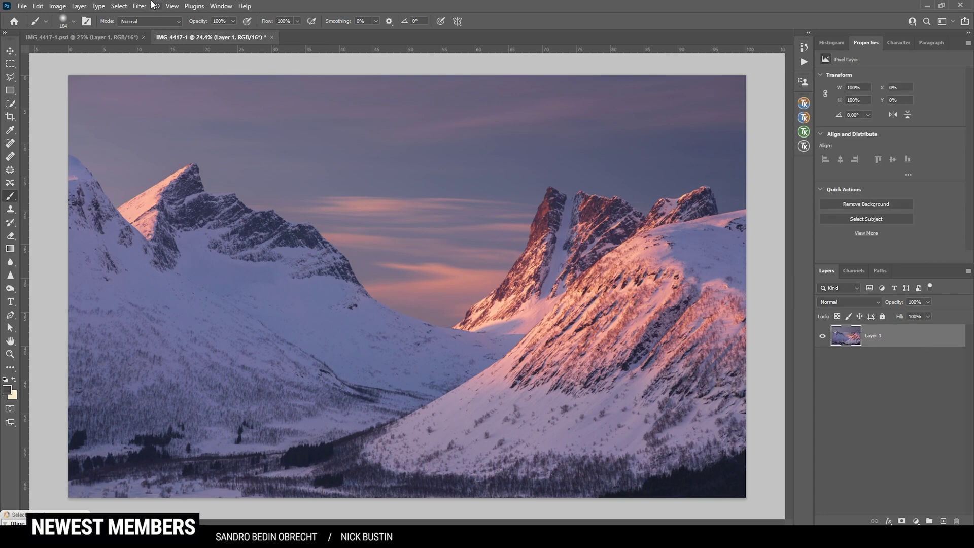
{"action": "left_click", "coordinate": [140, 5]}
Apply Brilliance/Warmth with Warmth 13% and Saturation -4%, then add a second filter.
{"action": "mouse_move", "coordinate": [226, 241]}
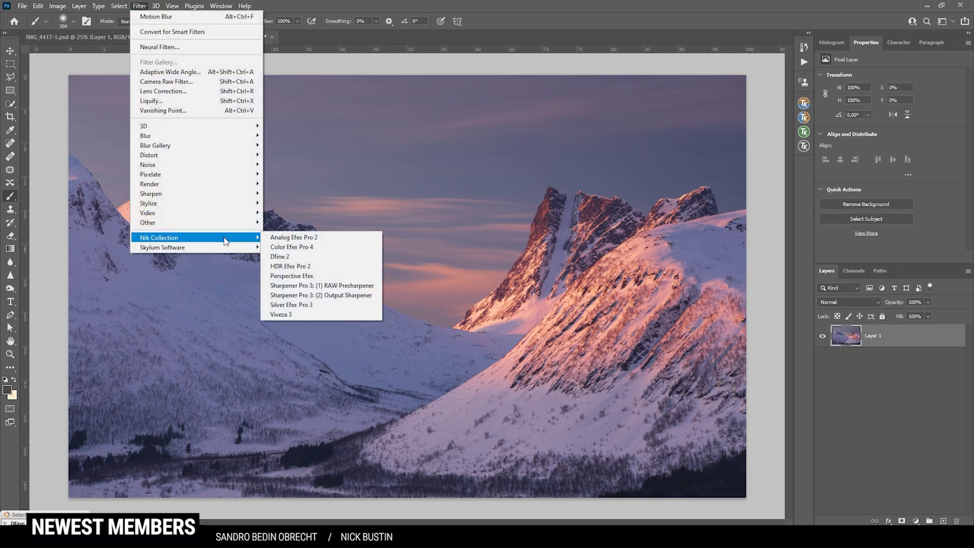
{"action": "left_click", "coordinate": [292, 246]}
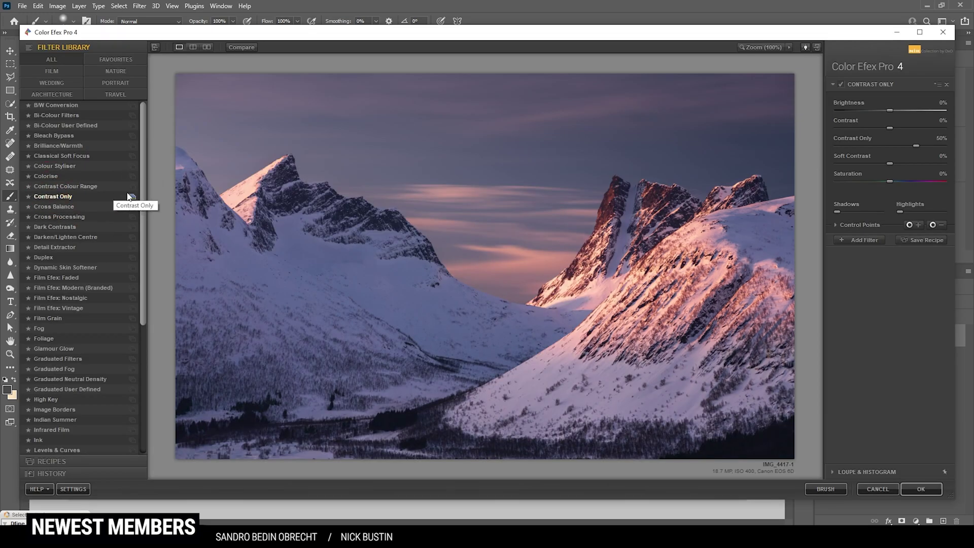
{"action": "left_click", "coordinate": [70, 148]}
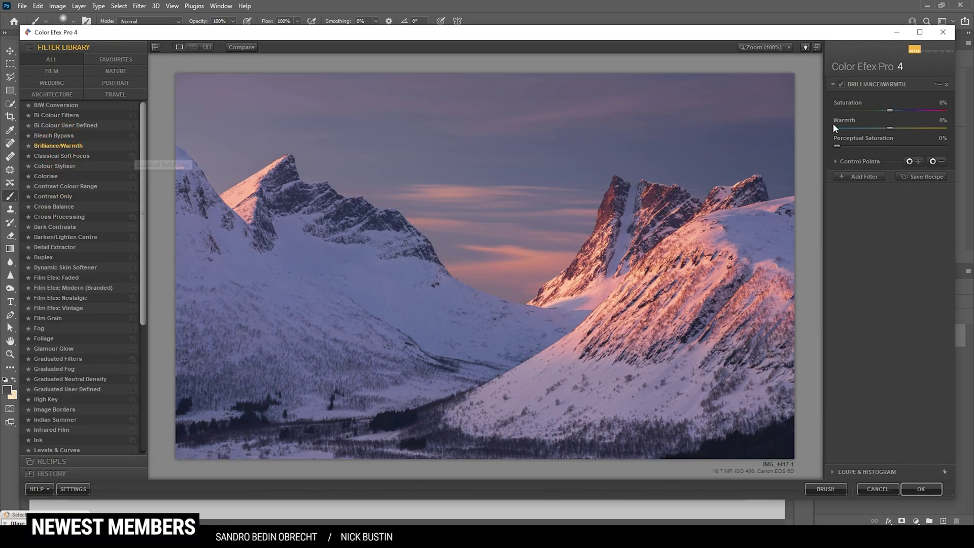
{"action": "left_click_drag", "start_coordinate": [890, 128], "coordinate": [897, 126]}
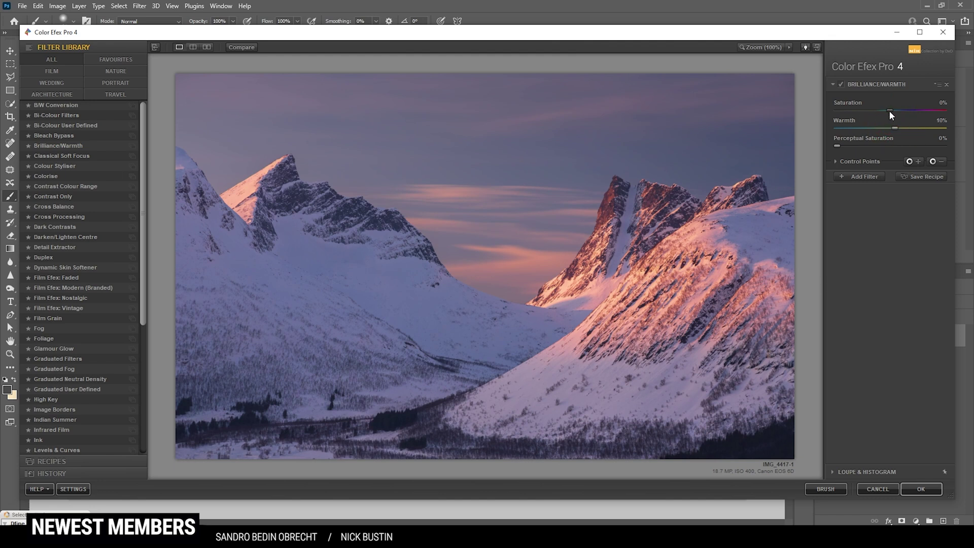
{"action": "left_click_drag", "start_coordinate": [881, 109], "coordinate": [885, 110]}
{"action": "left_click", "coordinate": [854, 178]}
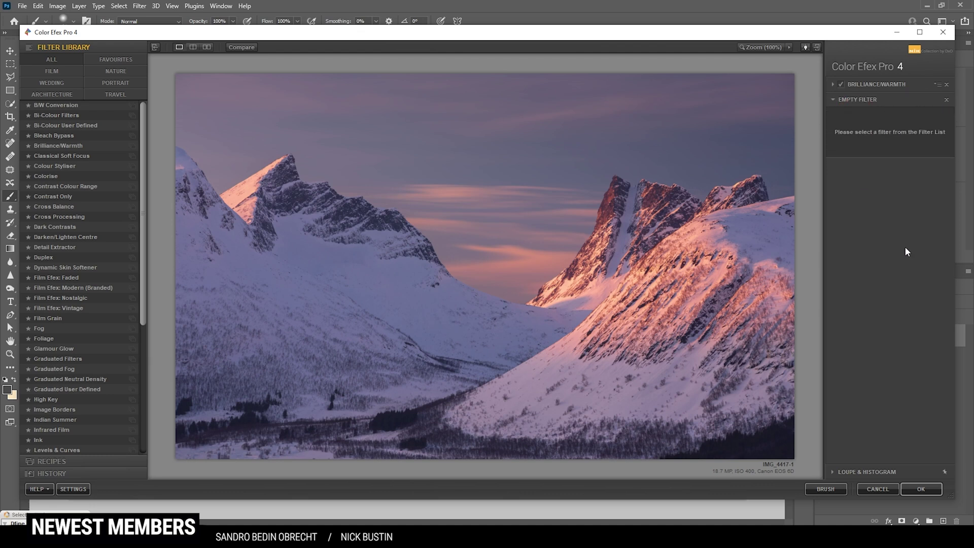
Try the Glamour Glow filter, raising its saturation toward neutral.
{"action": "left_click_drag", "start_coordinate": [143, 148], "coordinate": [142, 200]}
{"action": "left_click", "coordinate": [54, 277]}
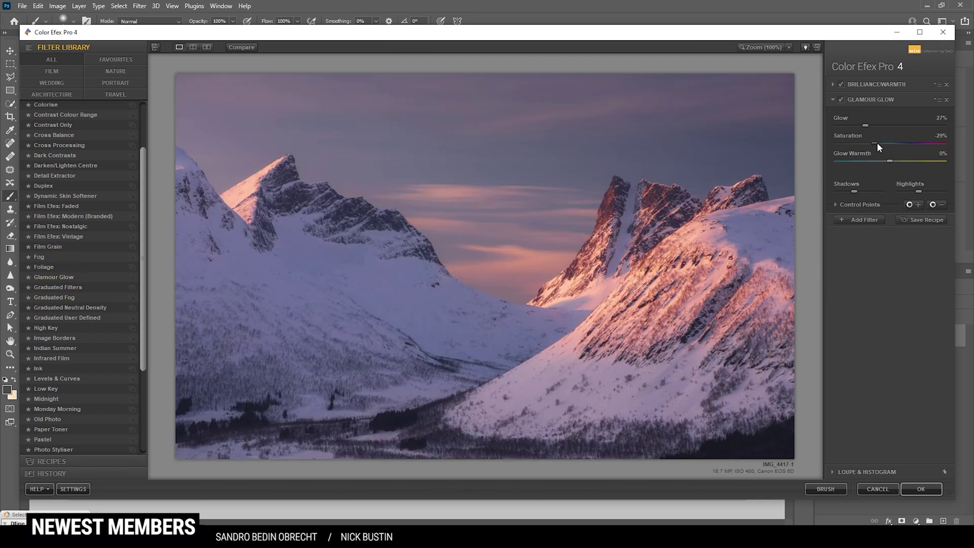
{"action": "left_click_drag", "start_coordinate": [878, 144], "coordinate": [887, 143]}
{"action": "scroll", "coordinate": [86, 330], "scroll_direction": "down", "scroll_amount": 5}
Switch to Polarisation with Rotate 126° and Strength 27%, and apply the filters.
{"action": "left_click", "coordinate": [65, 330]}
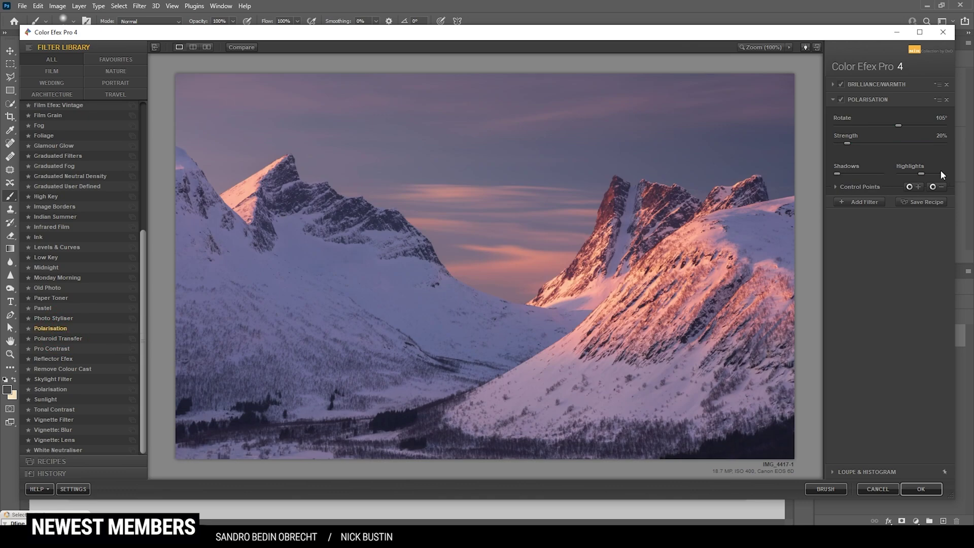
{"action": "left_click_drag", "start_coordinate": [850, 145], "coordinate": [847, 144]}
{"action": "left_click", "coordinate": [896, 124]}
{"action": "left_click", "coordinate": [851, 144]}
{"action": "left_click", "coordinate": [921, 489]}
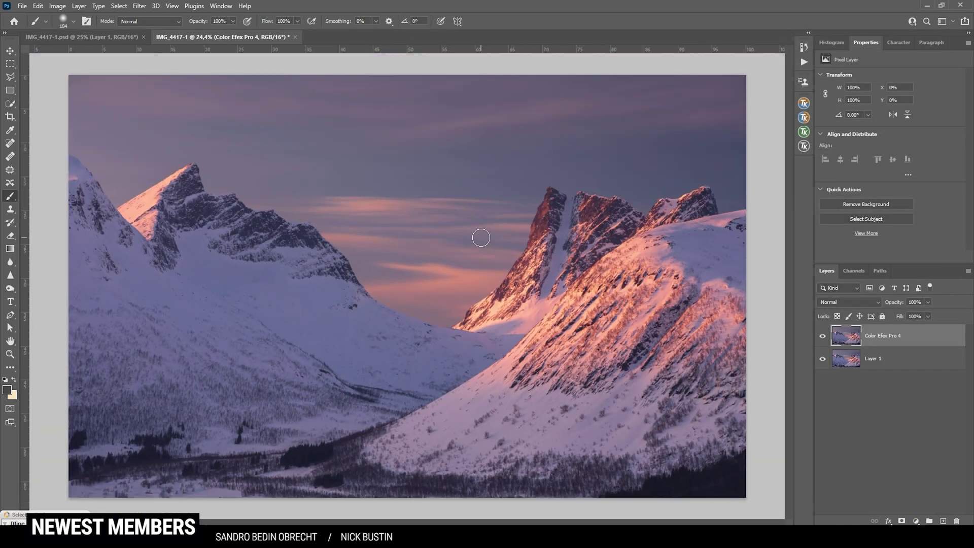
Crop inward from the bottom-left corner, trimming the left edge and bottom foreground.
{"action": "scroll", "coordinate": [464, 189], "scroll_direction": "up", "scroll_amount": 5}
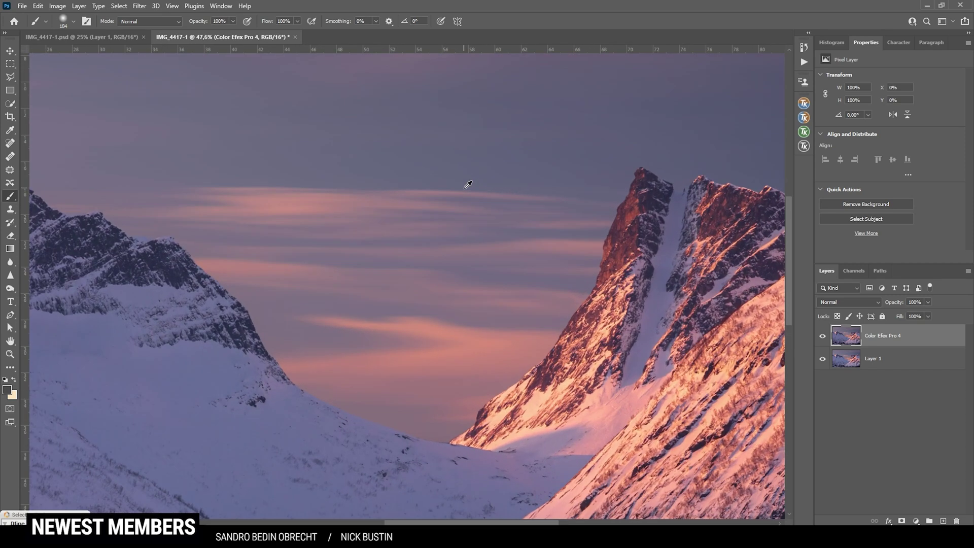
{"action": "scroll", "coordinate": [468, 185], "scroll_direction": "down", "scroll_amount": 3}
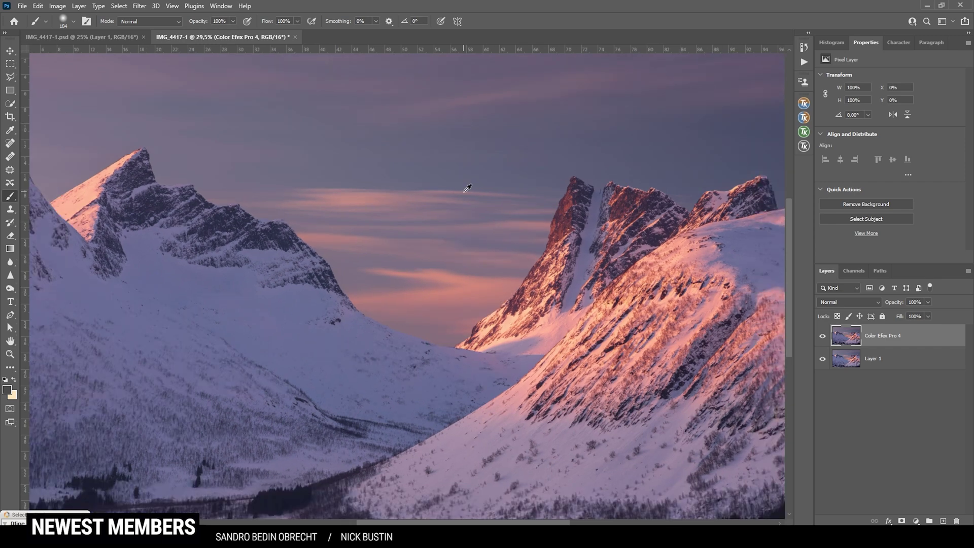
{"action": "scroll", "coordinate": [467, 189], "scroll_direction": "down", "scroll_amount": 2}
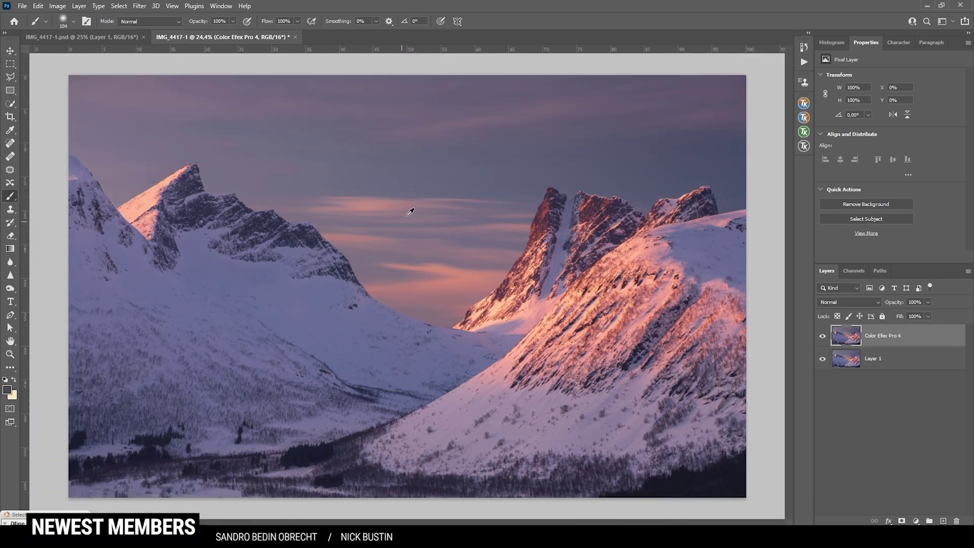
{"action": "scroll", "coordinate": [410, 212], "scroll_direction": "up", "scroll_amount": 1}
{"action": "scroll", "coordinate": [411, 209], "scroll_direction": "down", "scroll_amount": 1}
{"action": "key", "text": "c"}
{"action": "left_click_drag", "start_coordinate": [69, 497], "coordinate": [101, 495]}
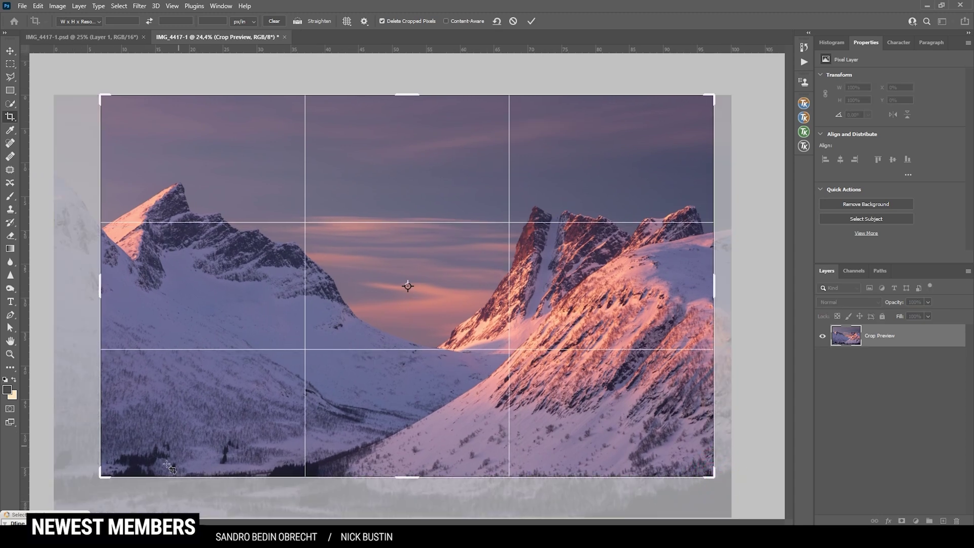
{"action": "left_click", "coordinate": [531, 21]}
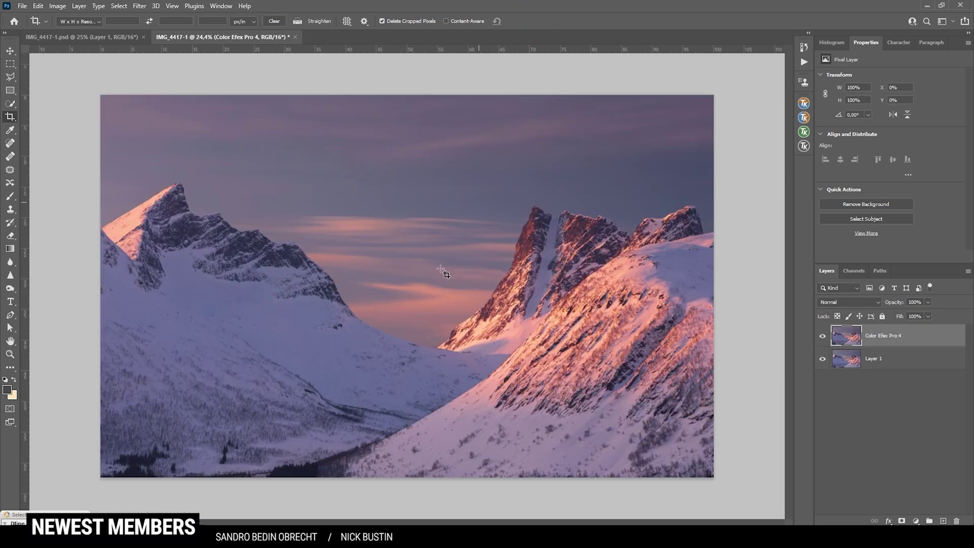